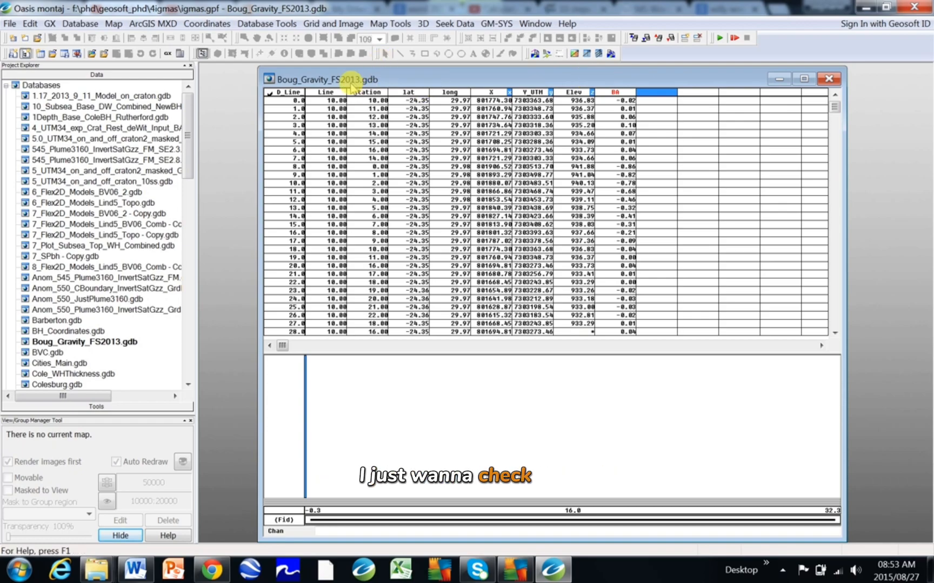
Step: List the survey lines contained in the gravity database, and close the list without switching lines
click(280, 95)
right_click(284, 95)
click(294, 101)
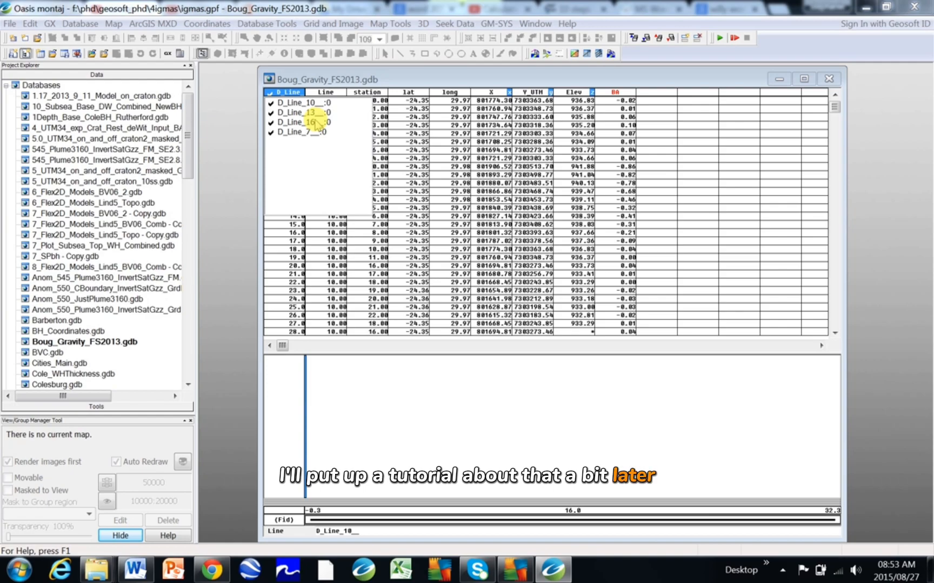
click(415, 82)
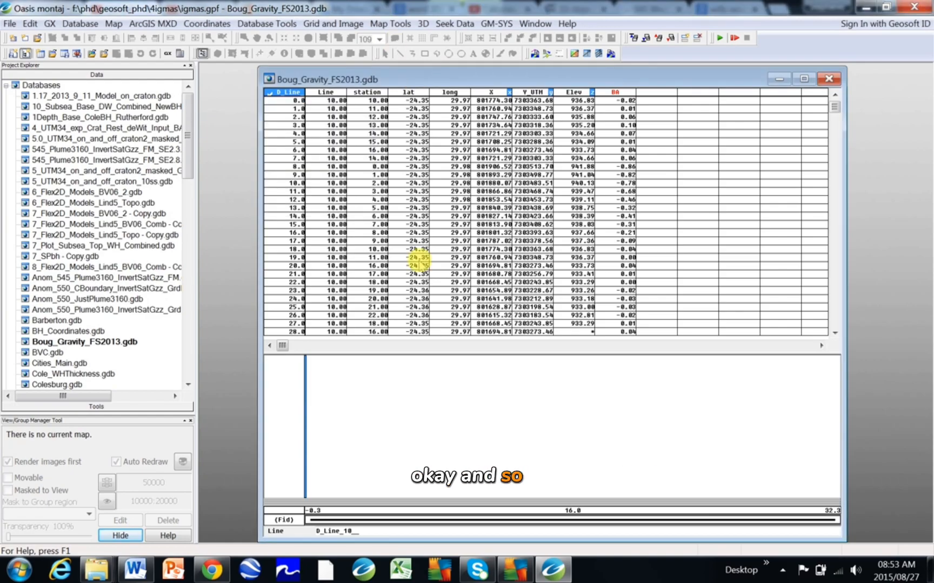
Step: Collapse the empty profile area, and show the BA channel as a profile below the data table
drag(550, 354, 547, 578)
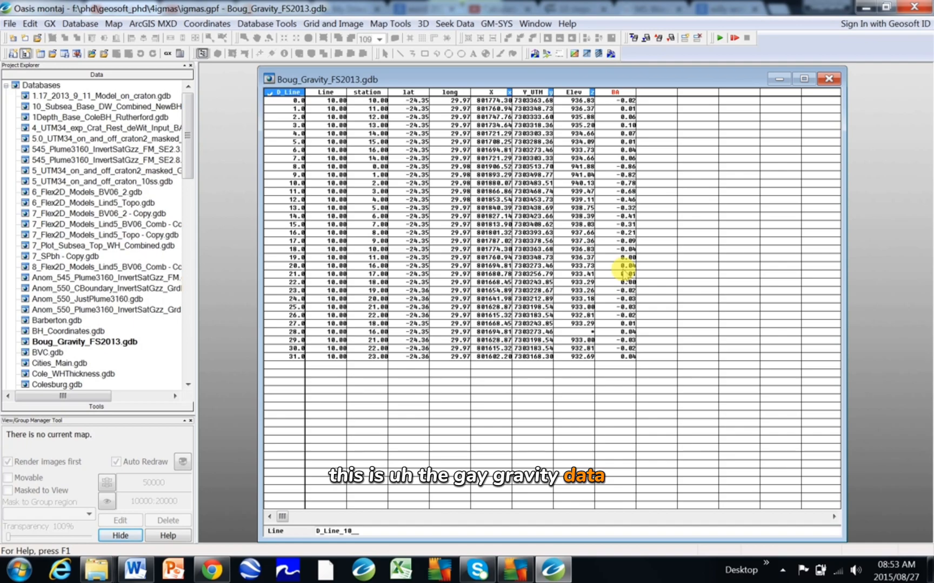
click(618, 93)
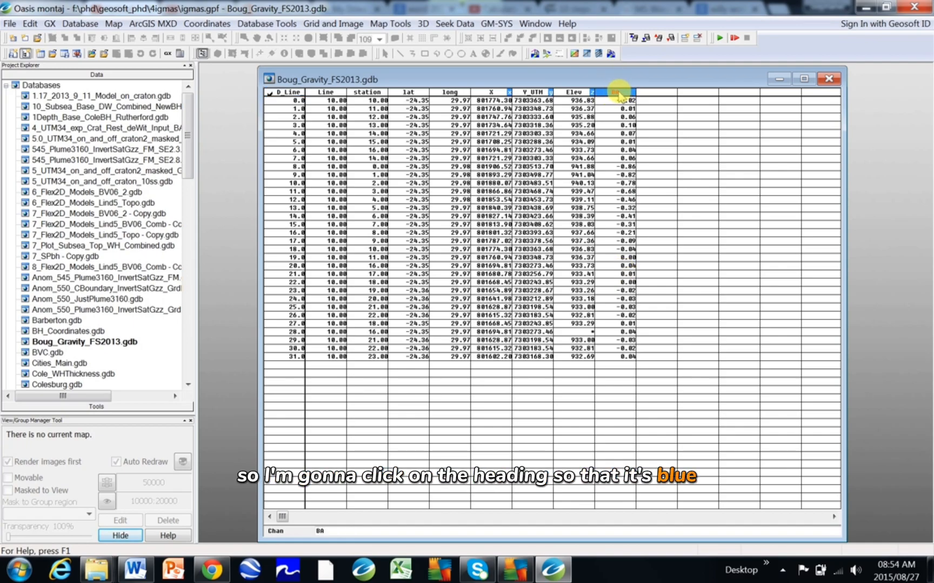
right_click(617, 94)
click(655, 320)
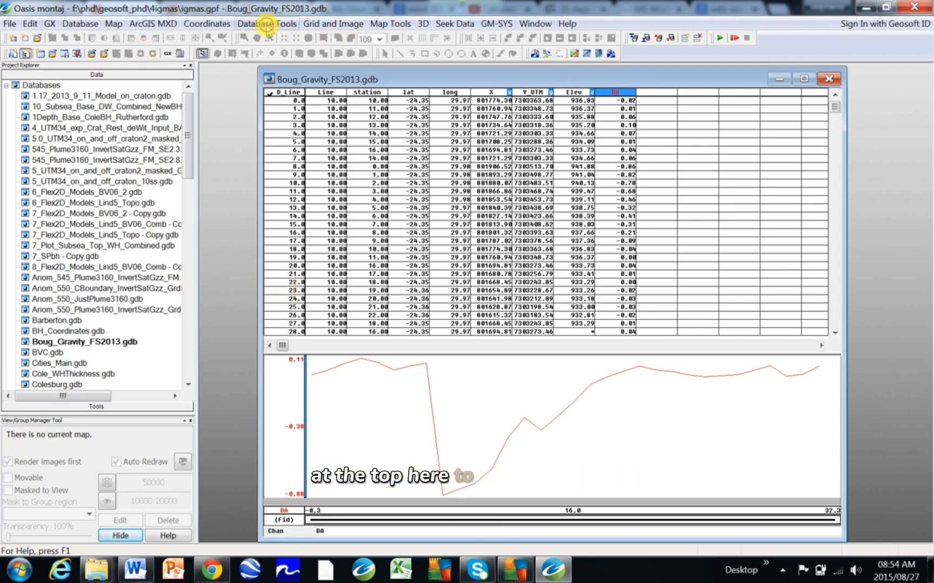
Step: Create a distance channel named Dist from the X and Y_UTM channels
click(267, 26)
mouse_move(273, 56)
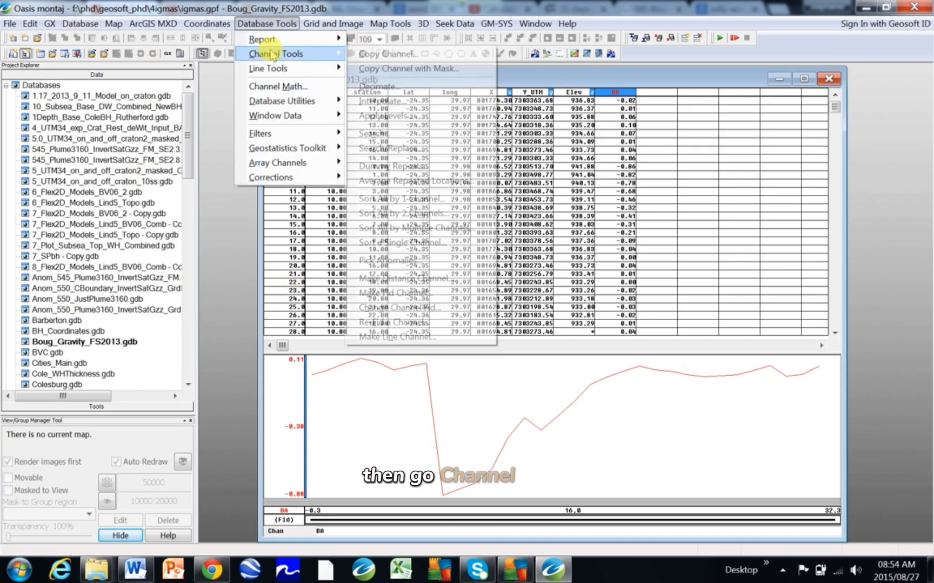
click(437, 278)
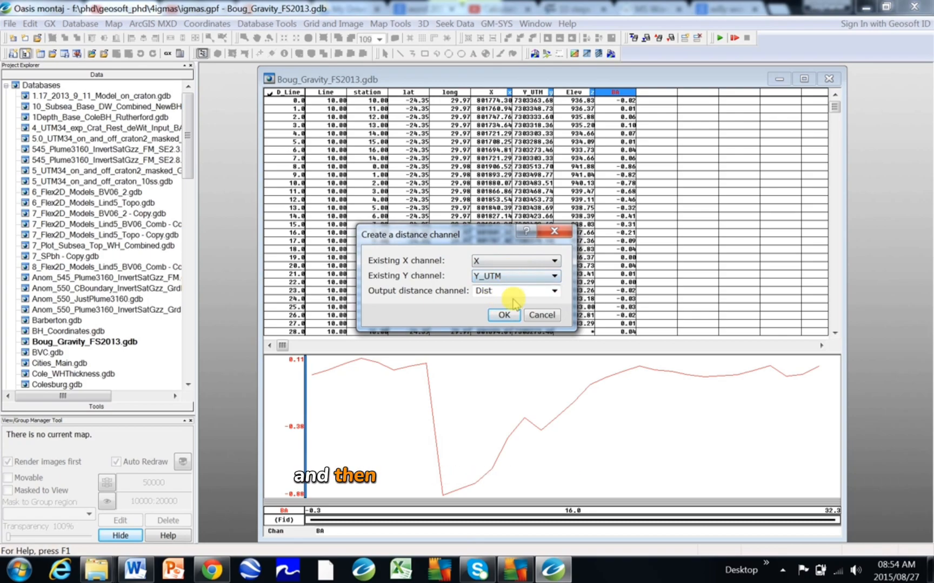
click(502, 315)
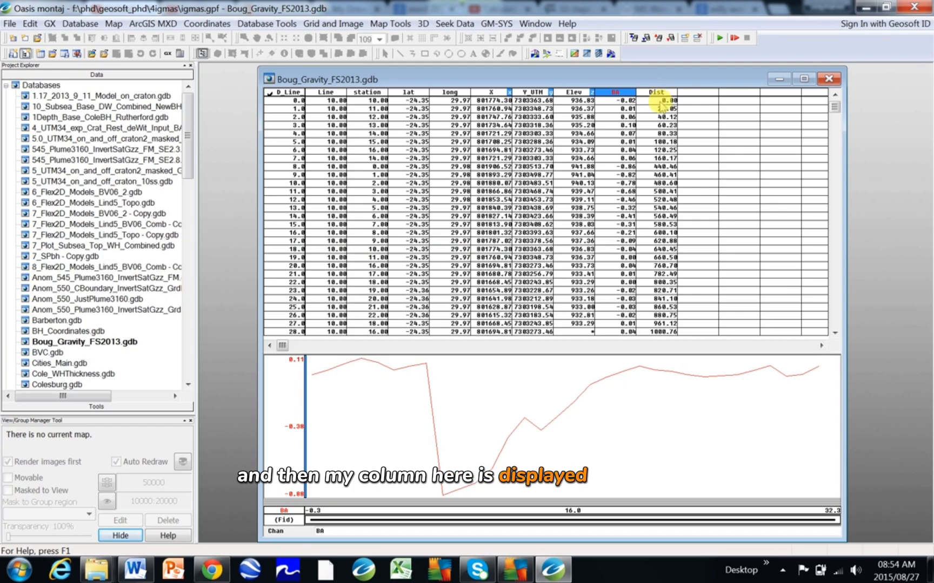
Step: Use the Dist channel as the X-axis of the BA profile
right_click(605, 460)
click(655, 322)
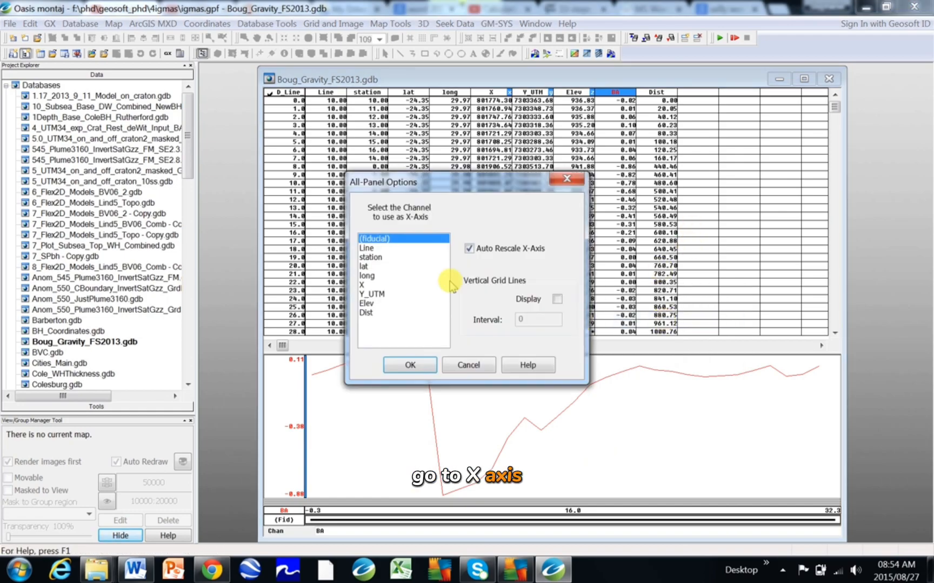
click(374, 312)
click(410, 365)
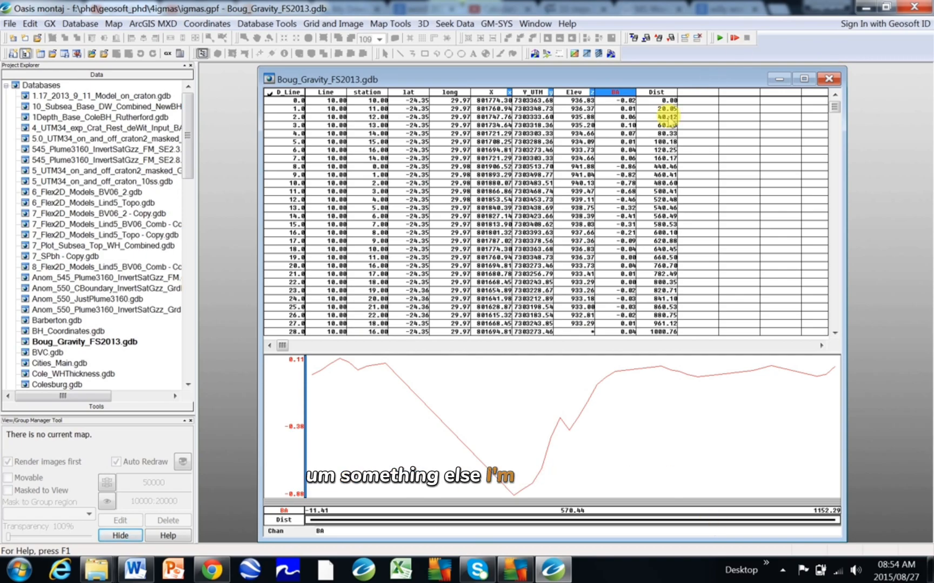
Step: Edit the Dist channel to display 0 decimals and rename it Distance
click(658, 92)
right_click(663, 96)
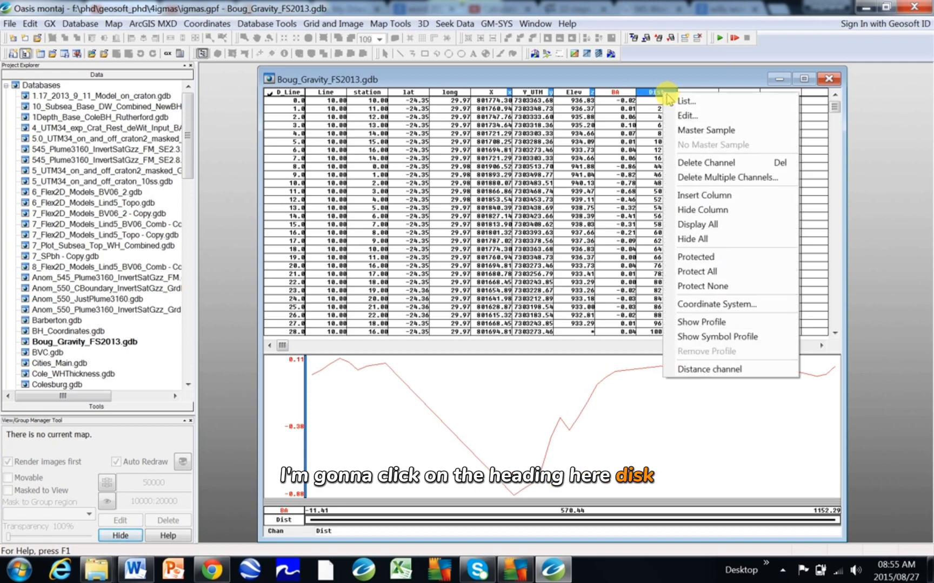
click(684, 117)
click(454, 365)
text(0)
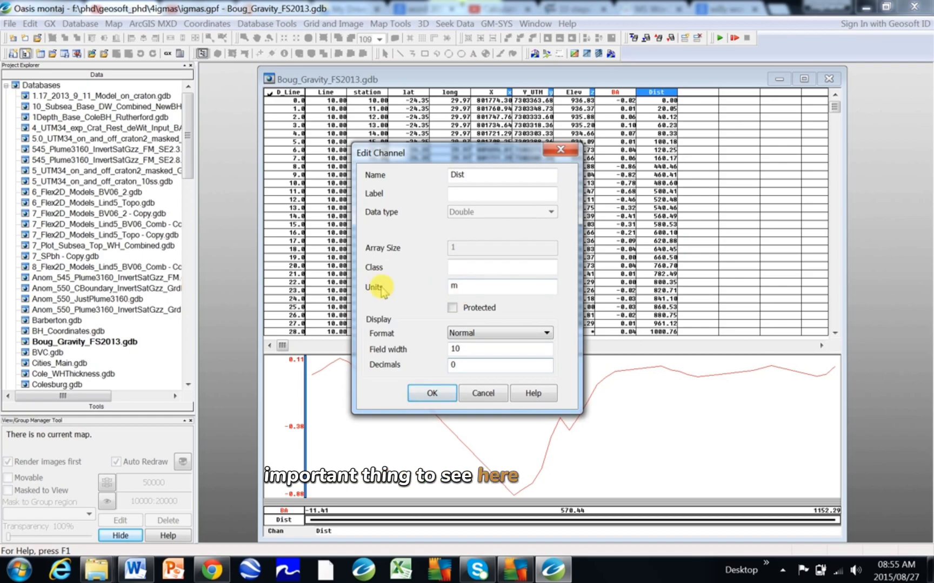
click(462, 289)
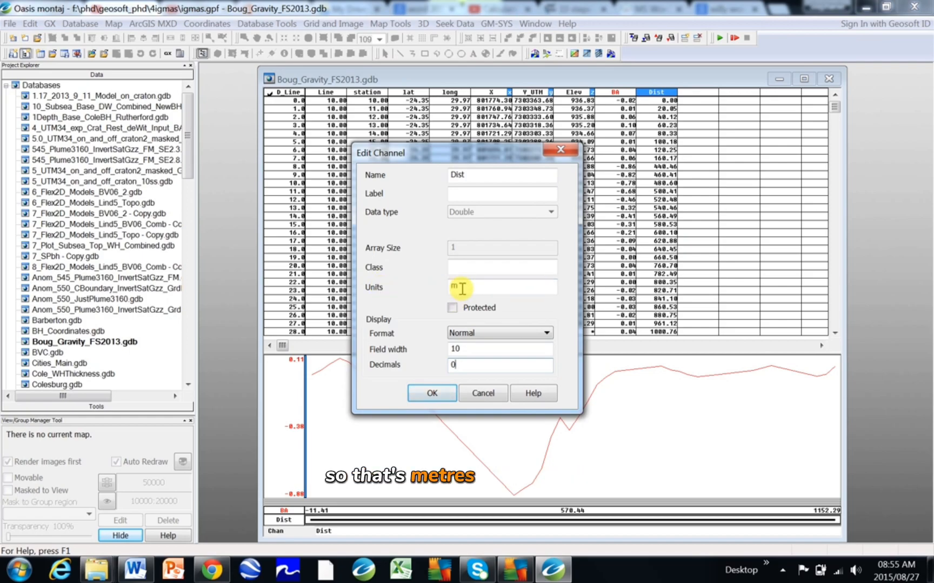
click(468, 174)
text(ance)
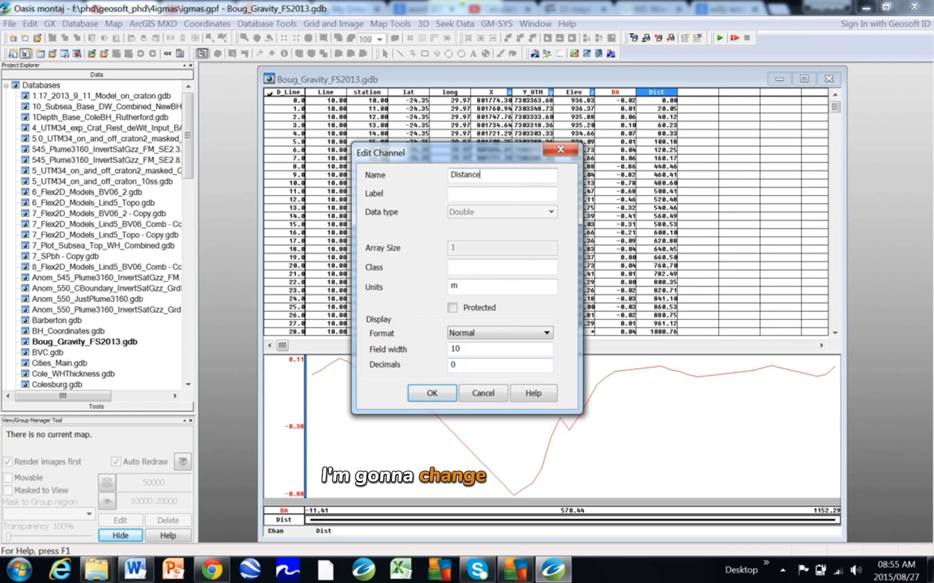
click(428, 393)
Step: Check the BA channel's name, units and decimals, keeping its settings as they are
click(617, 93)
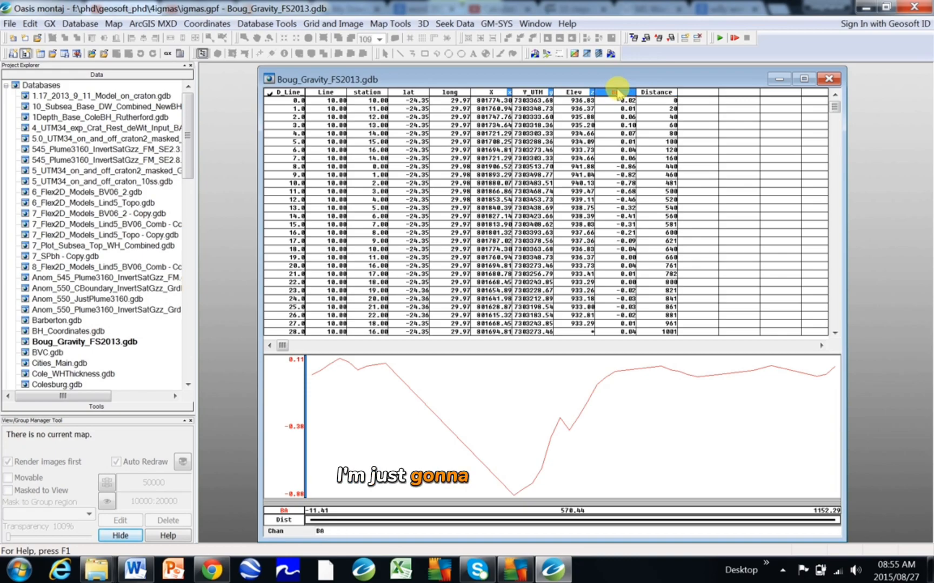
right_click(618, 92)
click(632, 111)
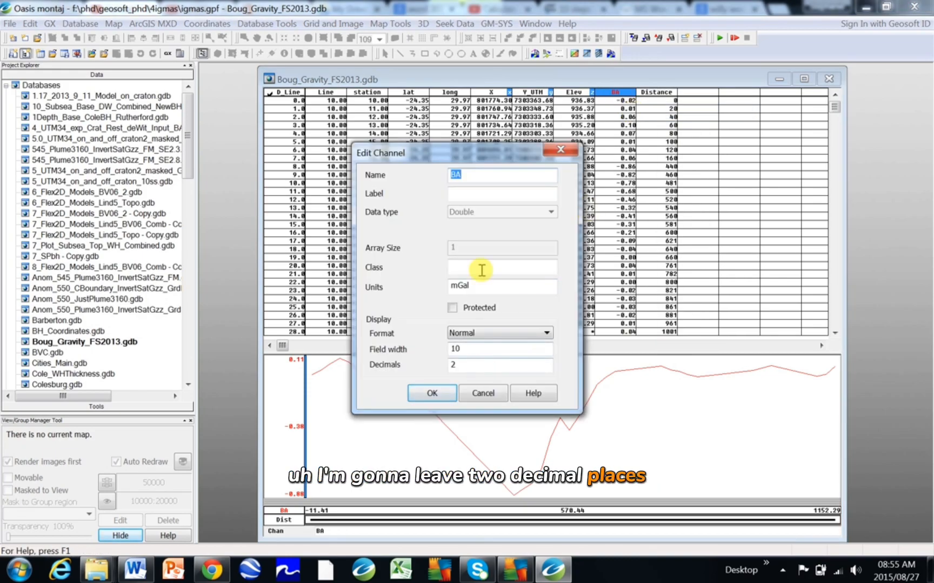
click(473, 289)
double_click(473, 289)
click(472, 289)
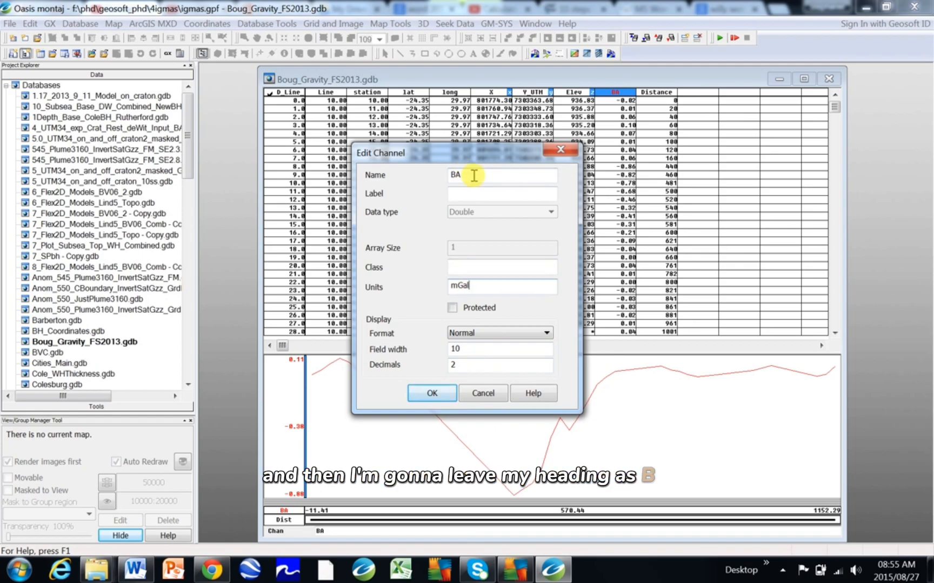
click(452, 393)
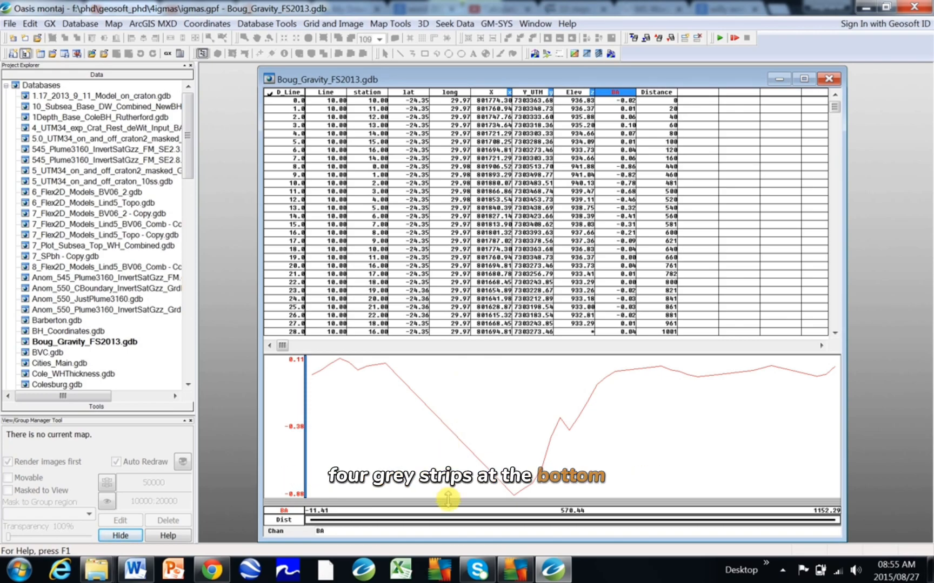
Step: Enlarge the profile area upwards and divide it into three stacked panes of similar height
drag(447, 500, 452, 409)
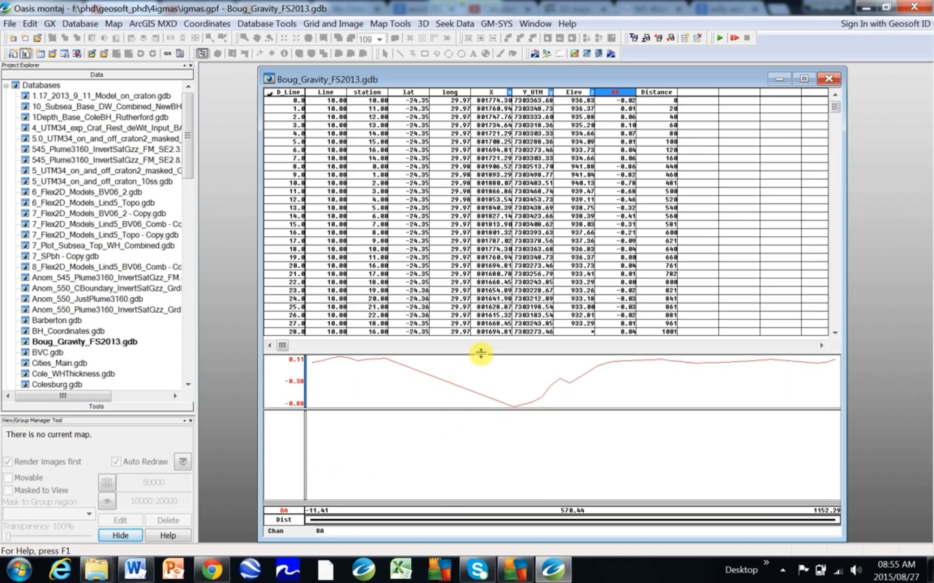
drag(481, 353, 489, 202)
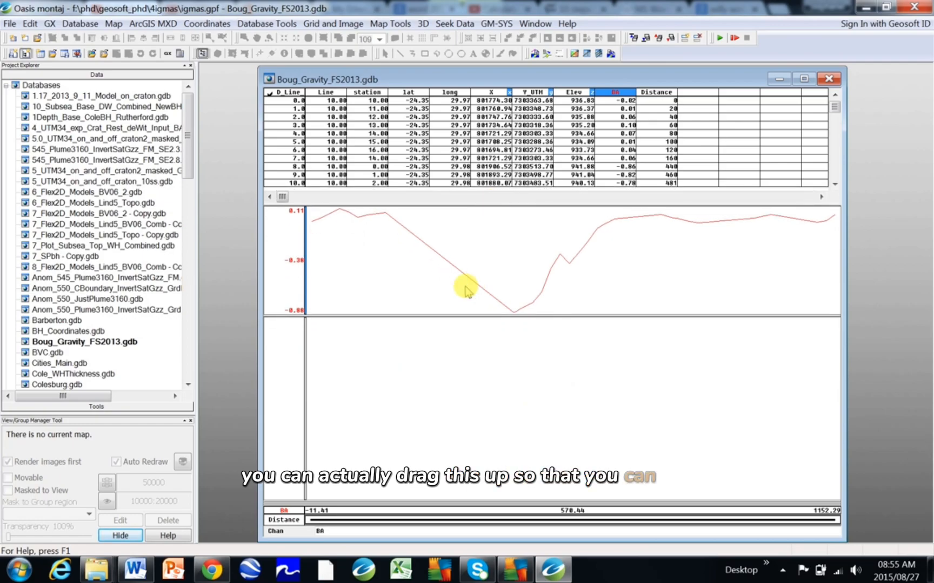
drag(459, 316, 458, 293)
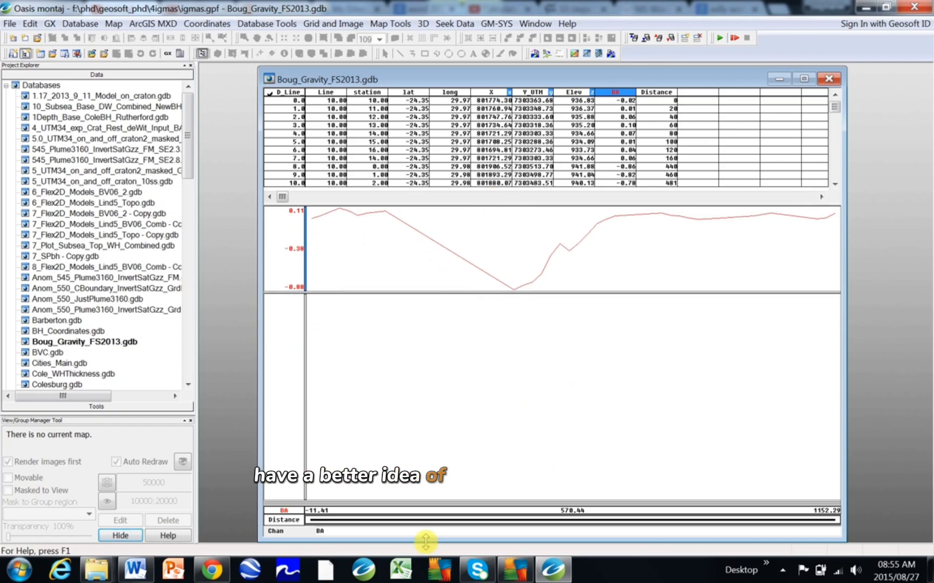
drag(462, 501, 474, 407)
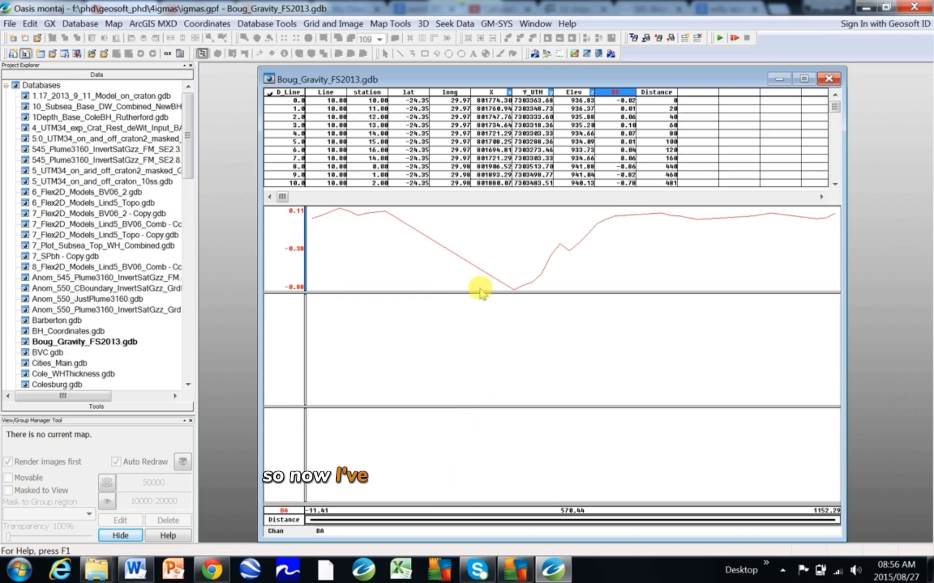
drag(478, 292, 478, 299)
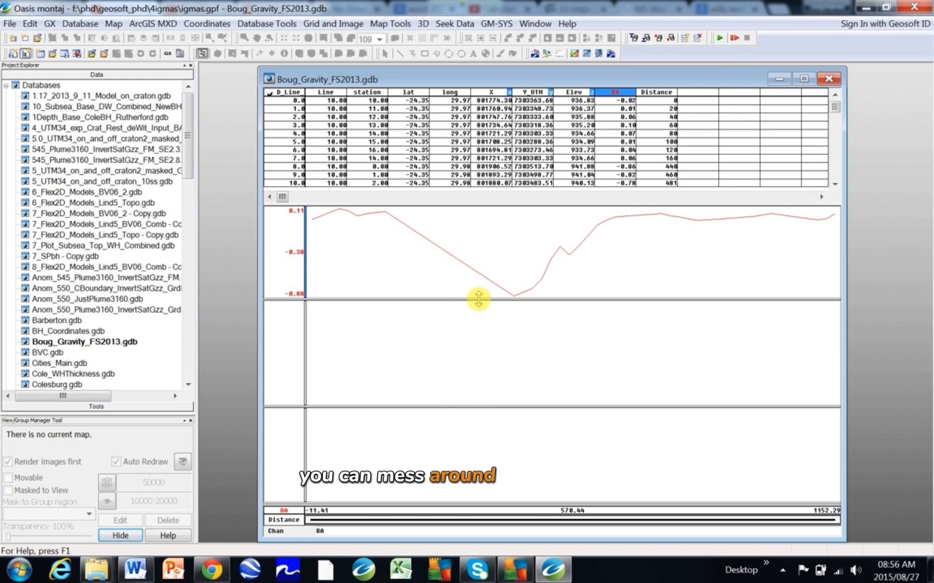
Step: Show the BA channel as a profile in both the middle and the lowest pane
click(442, 340)
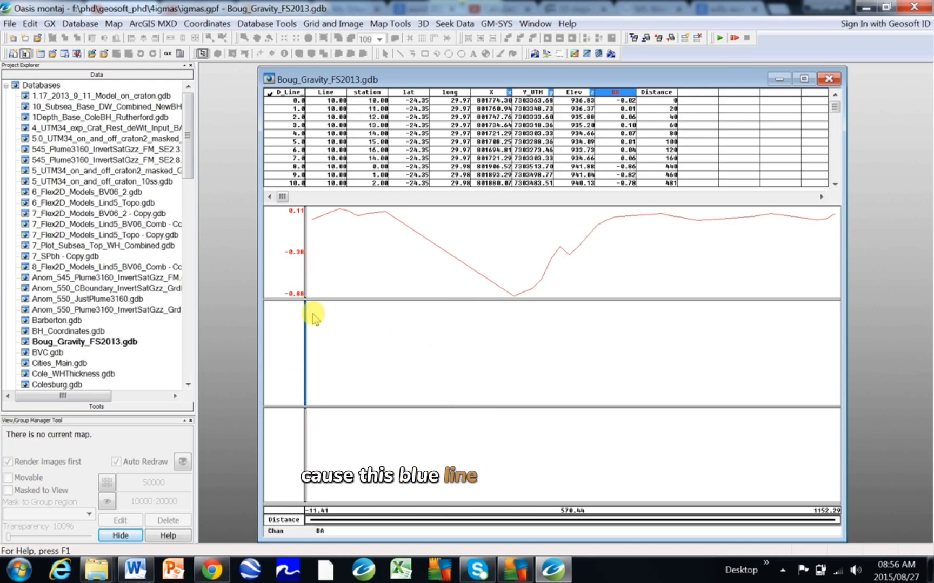
right_click(616, 97)
click(688, 323)
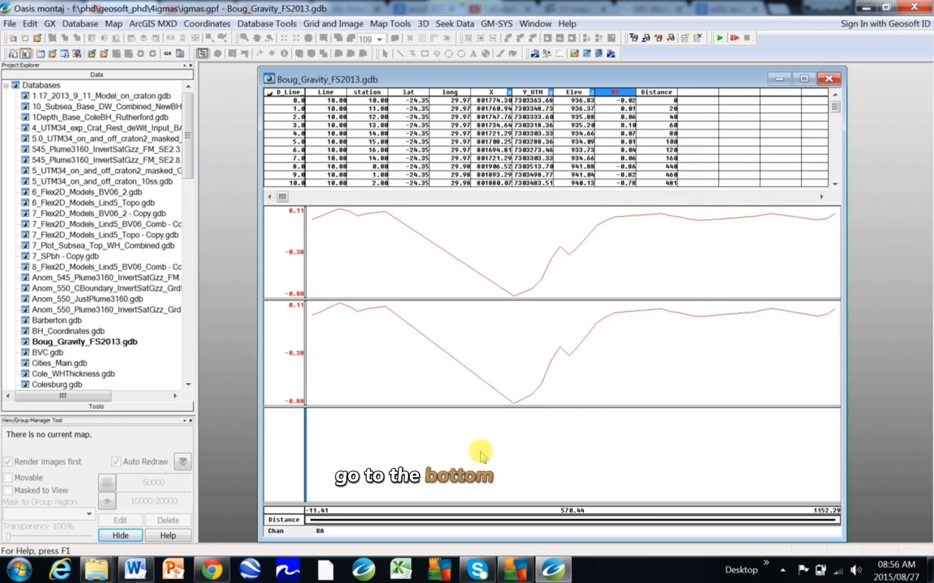
right_click(610, 93)
click(627, 317)
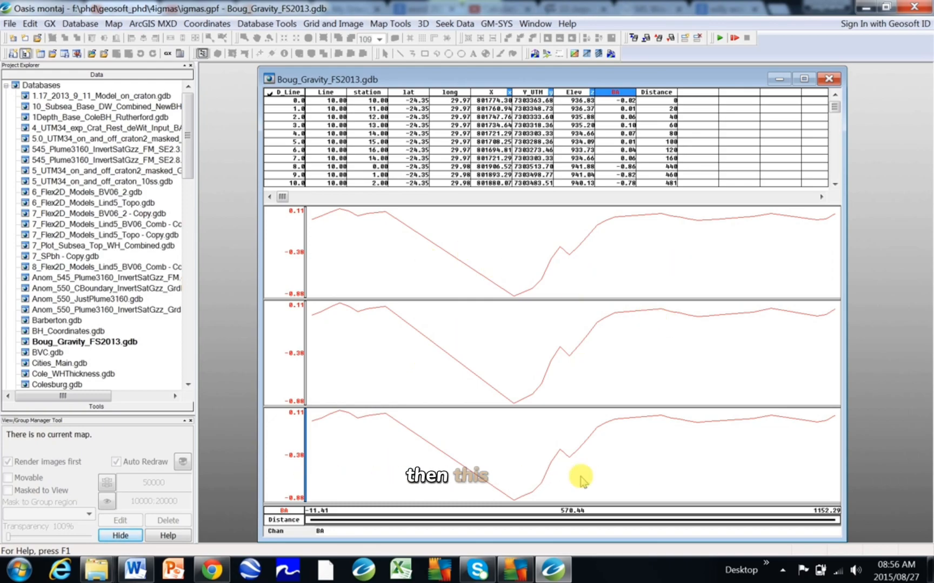
Step: Set the source line of the uppermost BA profile to Previous
click(516, 257)
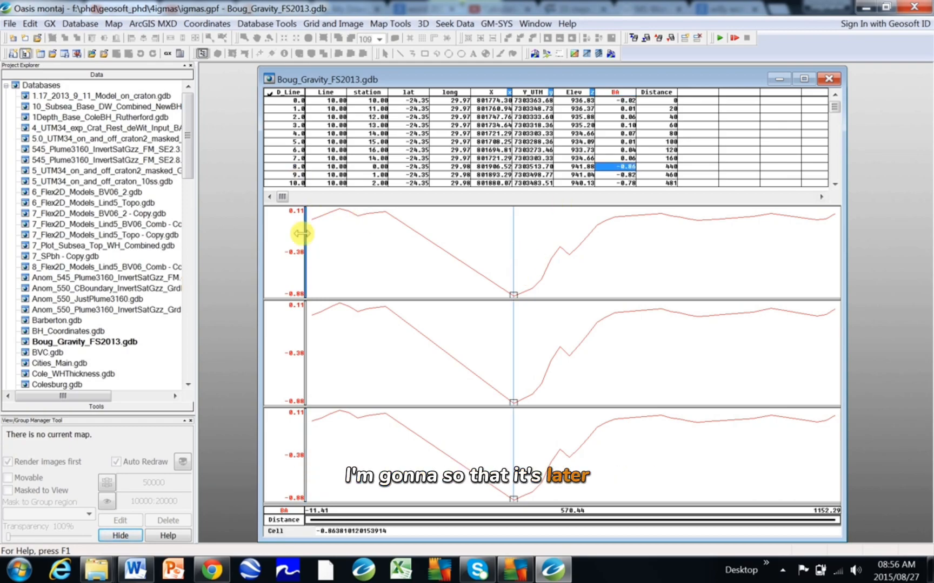
right_click(370, 255)
click(397, 266)
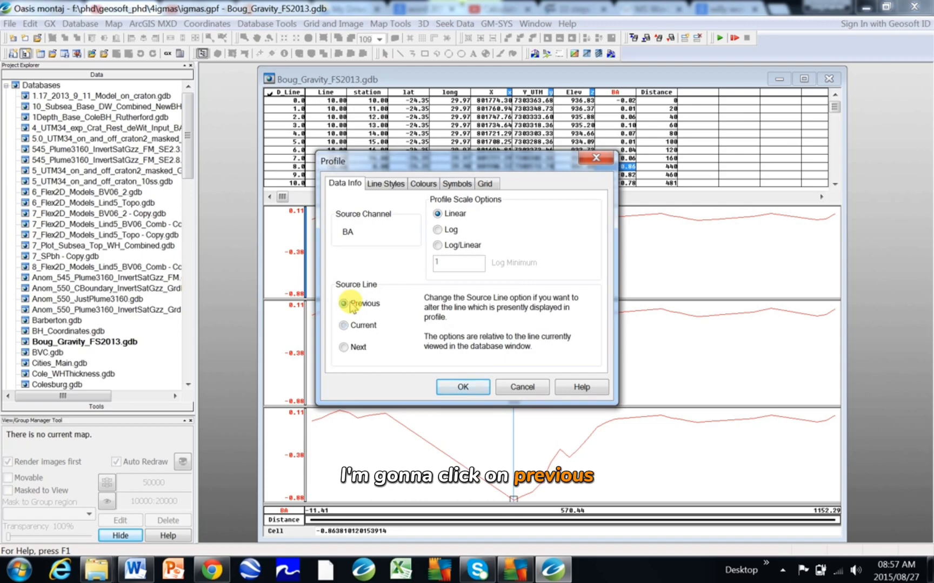
click(462, 387)
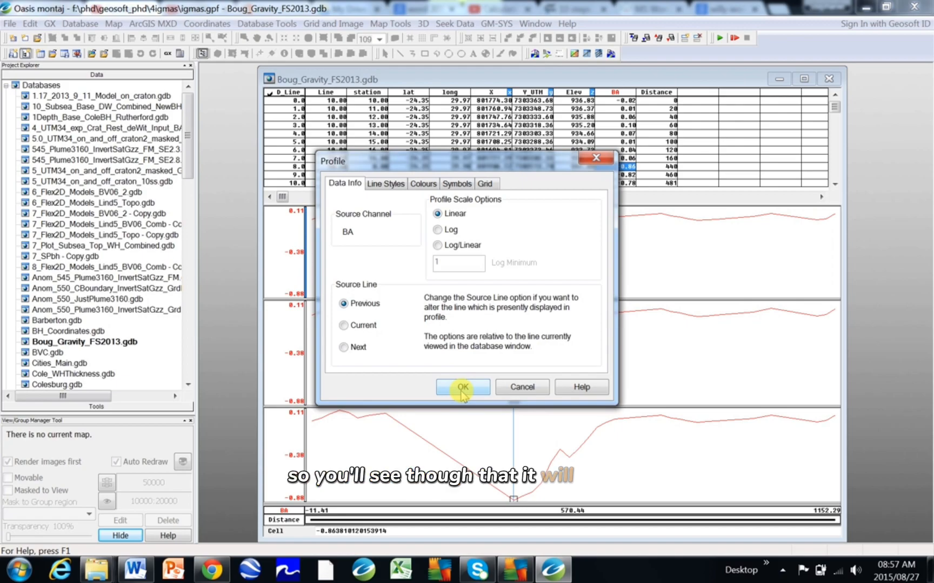
click(462, 388)
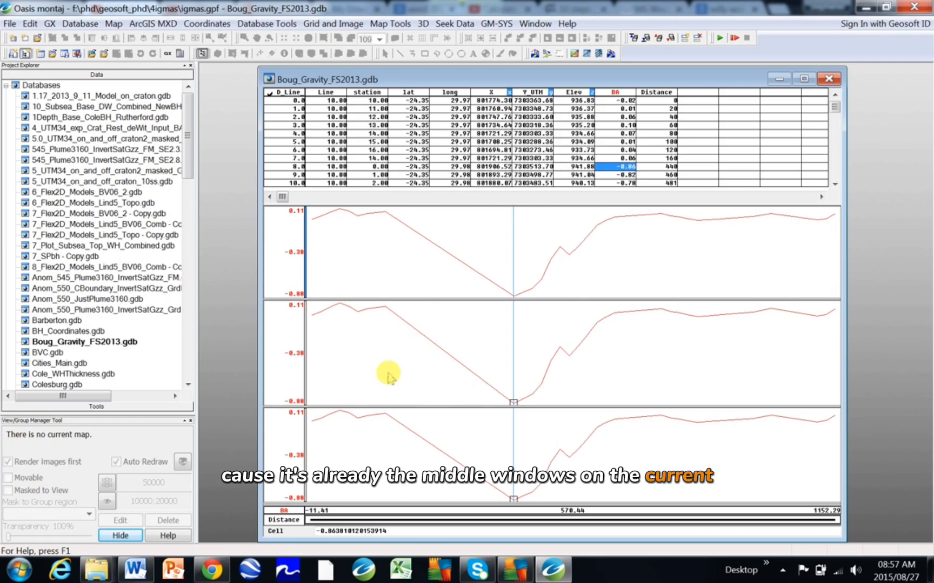
Step: Set the source line of the lowest BA profile to Next
click(381, 456)
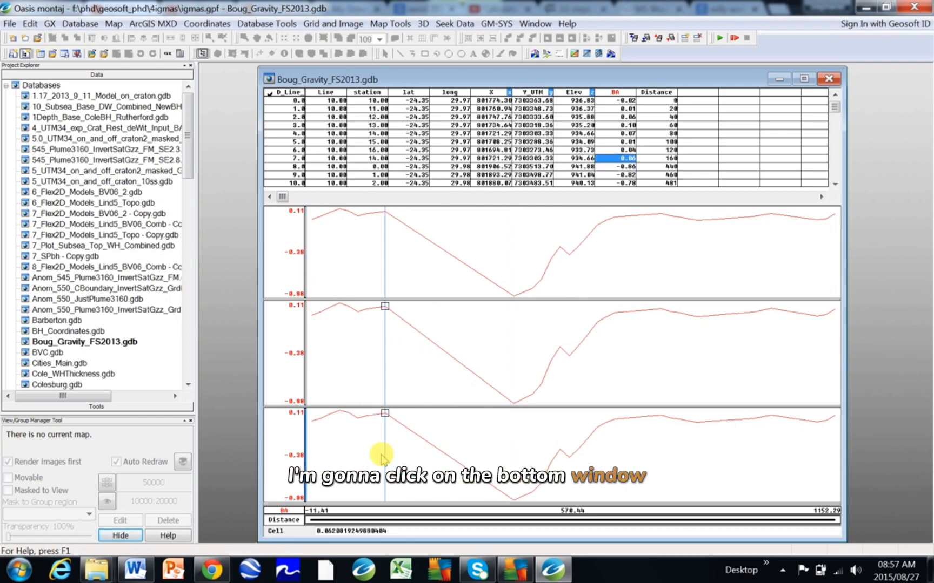
right_click(333, 448)
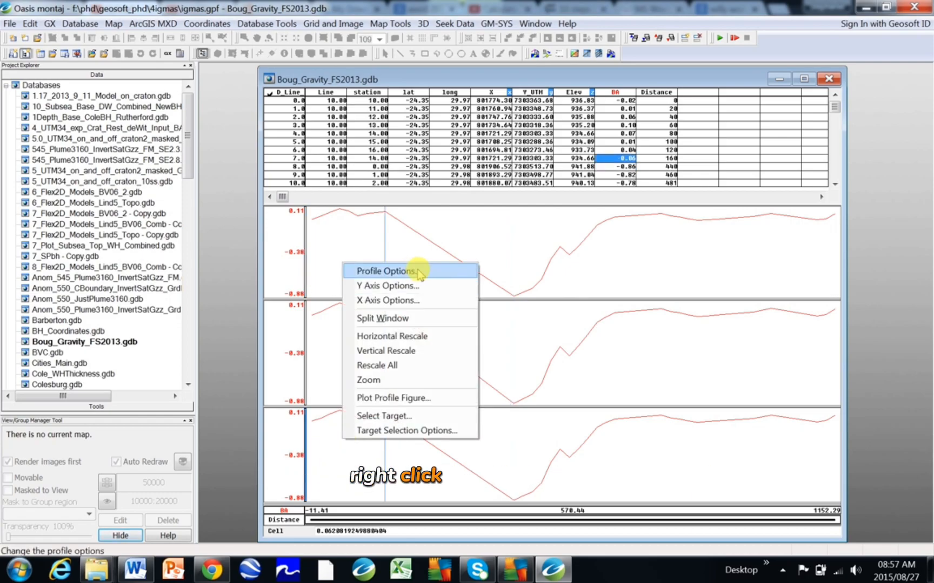
click(358, 269)
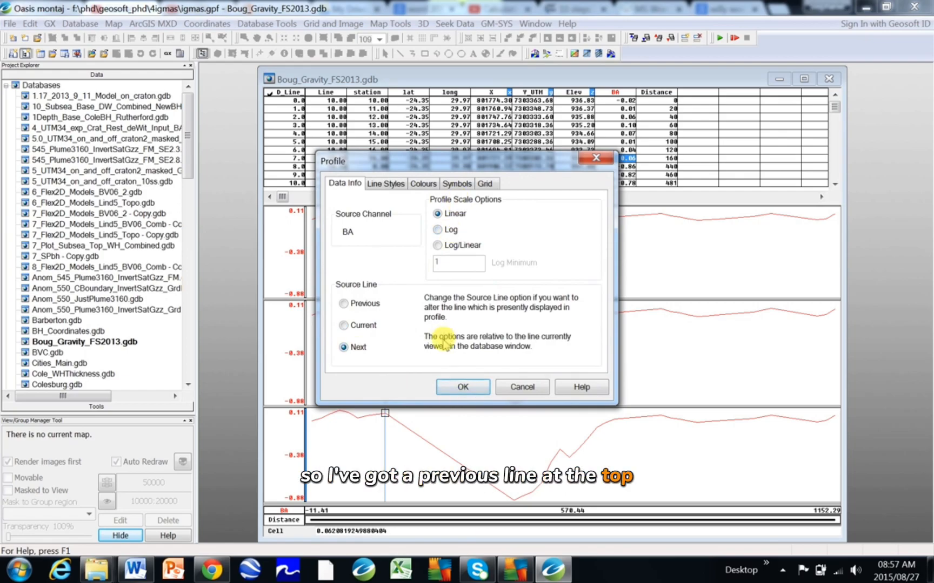
click(457, 387)
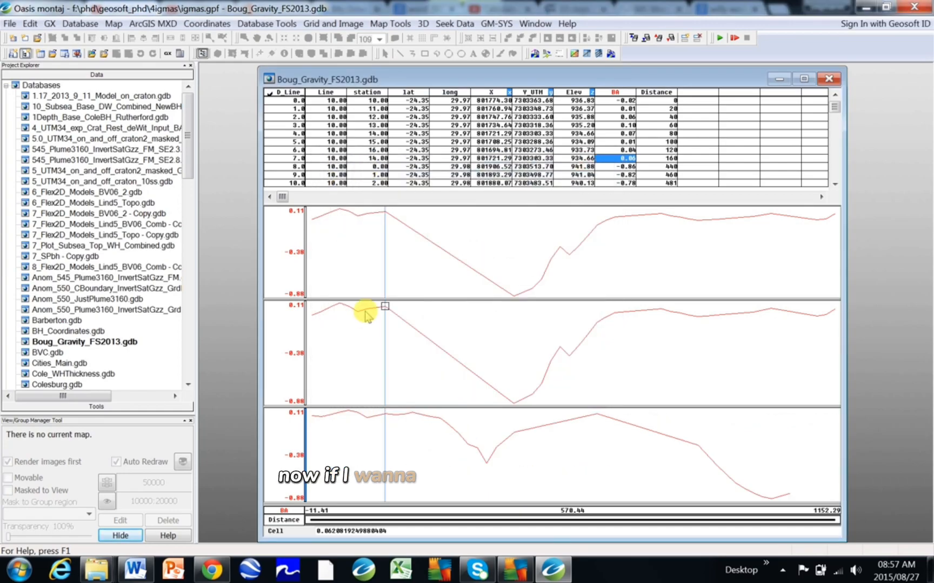
Step: Browse through the survey lines, comparing the BA profiles in the three panes, and return to line 13
click(287, 93)
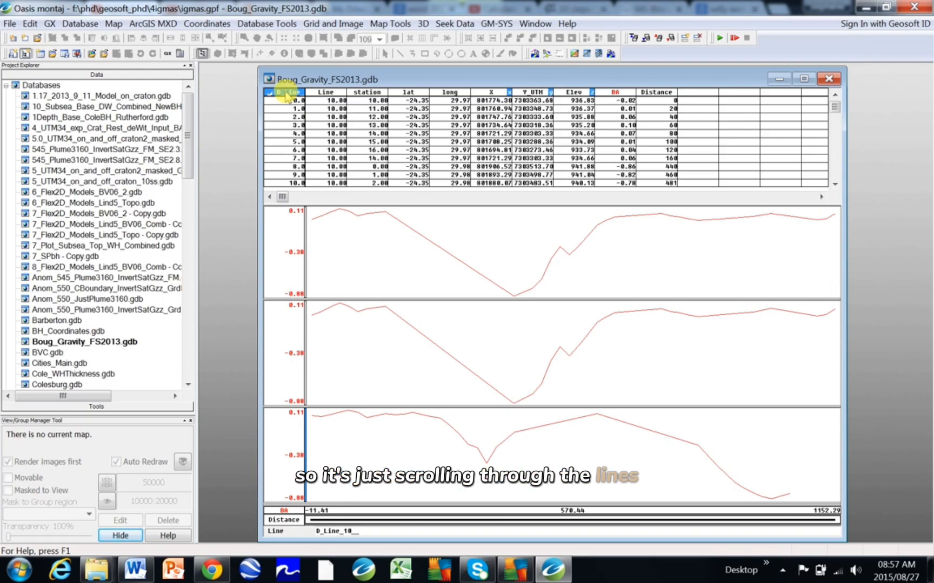
key(Page_Down)
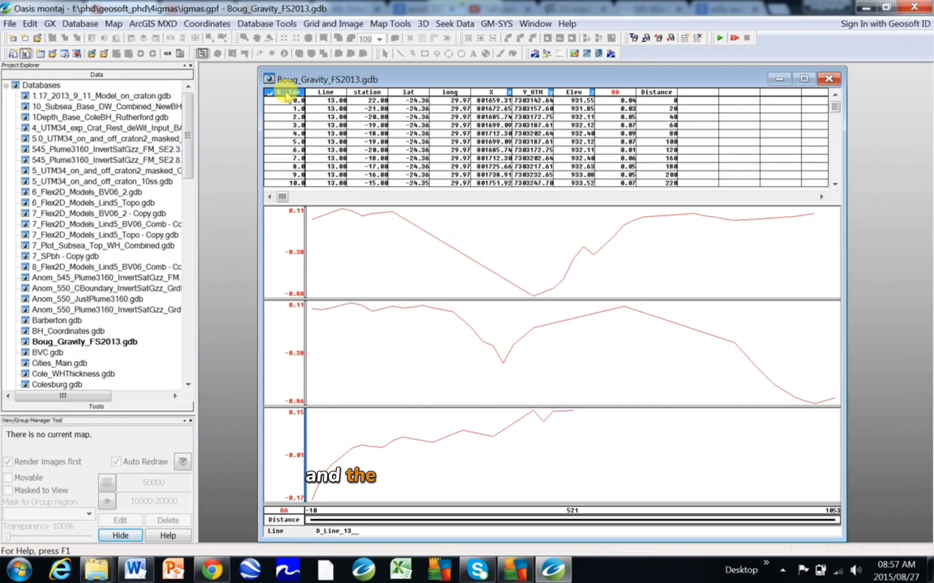
key(Page_Down)
key(Page_Down)
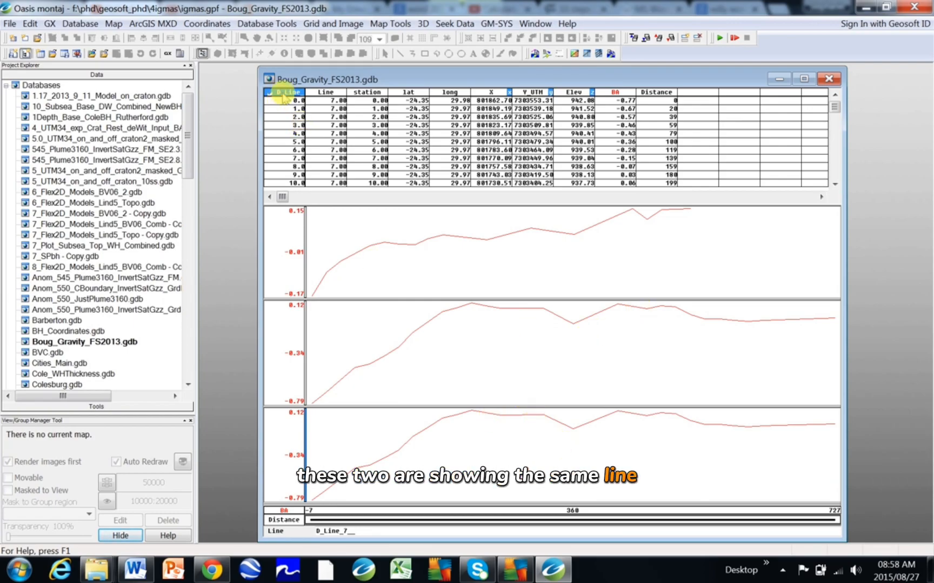
scroll(284, 98, up, 1)
scroll(284, 98, up, 1)
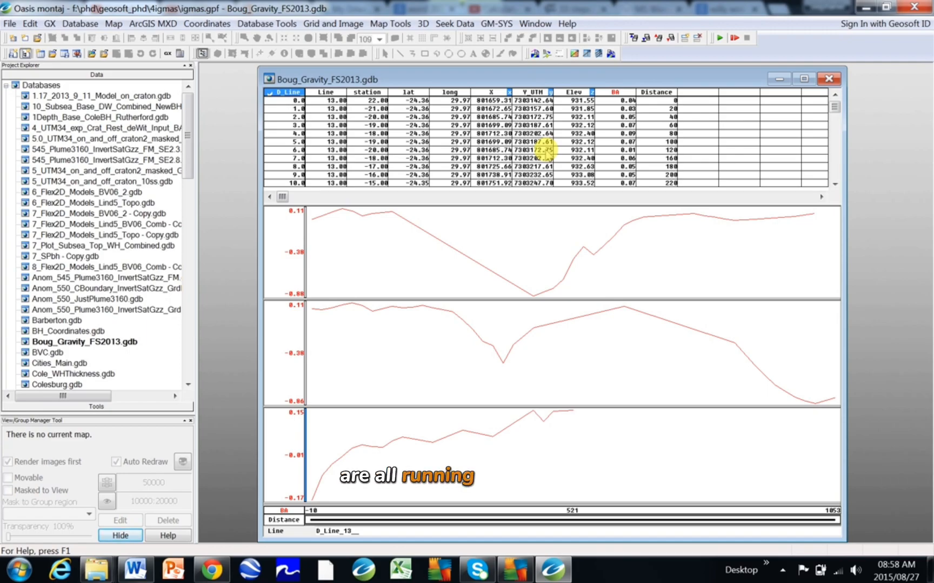
Step: Set the X-axis of all profile panes to the X channel
right_click(460, 367)
click(471, 402)
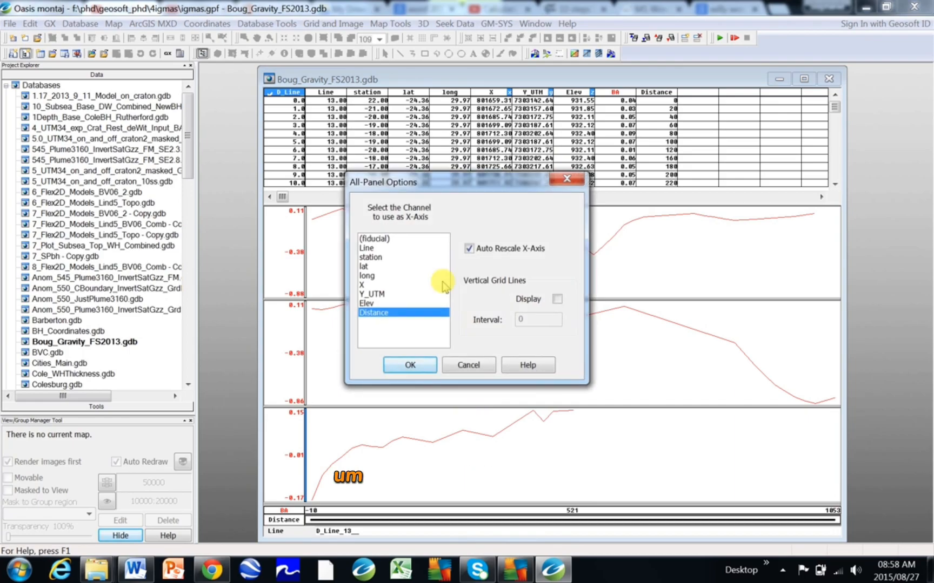
click(363, 285)
click(411, 368)
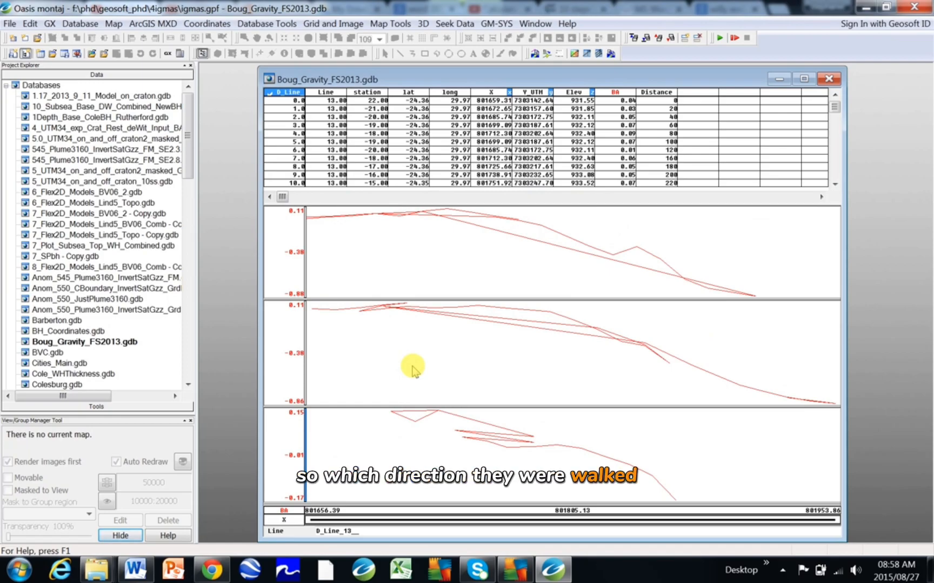
Step: Set the X-axis of all profile panes to the Y_UTM channel
right_click(412, 367)
click(444, 404)
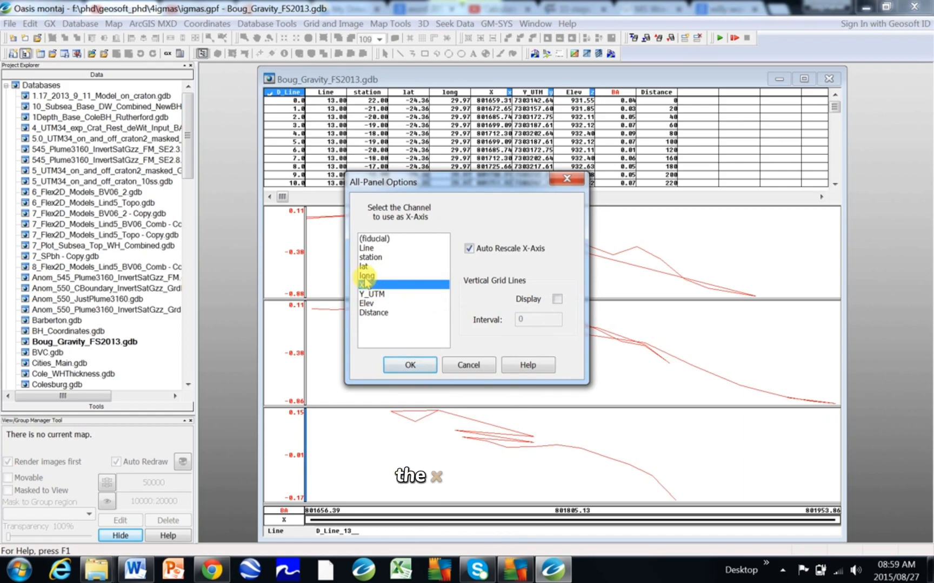
click(379, 294)
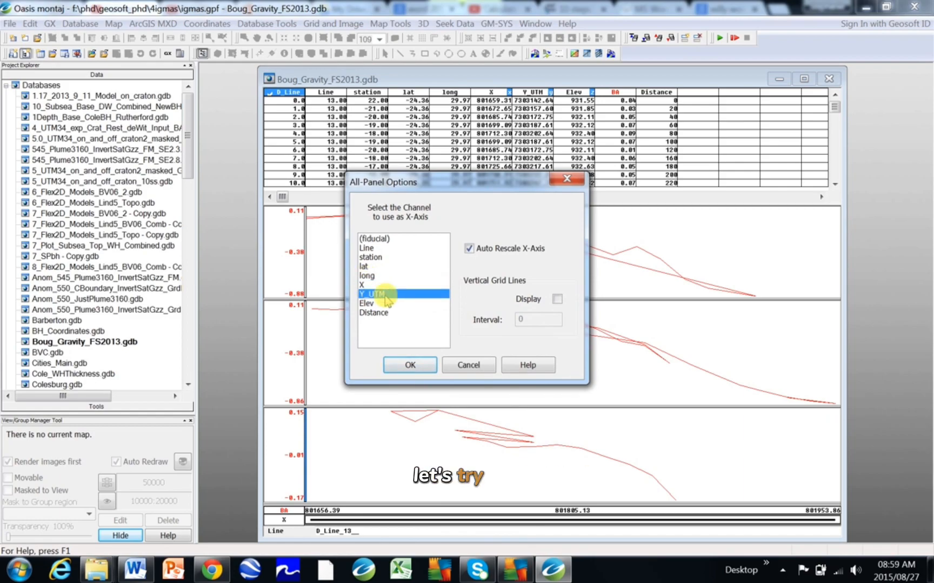
click(410, 365)
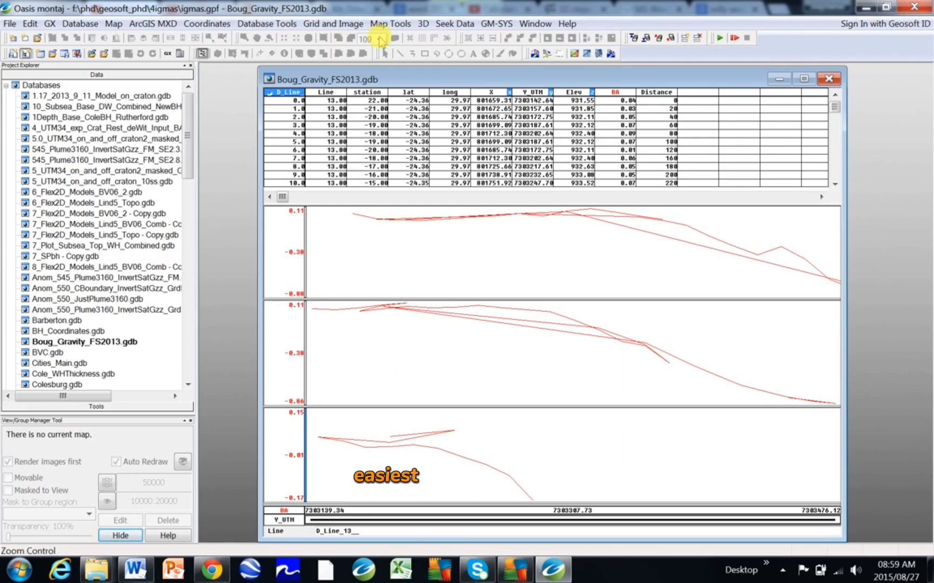
Step: Grid the BA channel with Minimum Curvature into a new grid file named test.grd, leaving the cell size blank
click(333, 23)
mouse_move(335, 42)
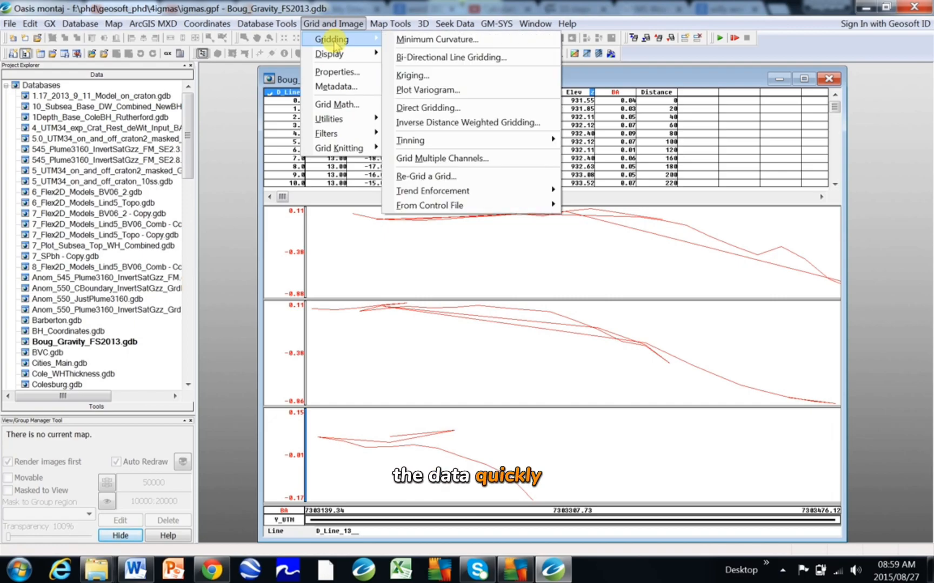
click(409, 41)
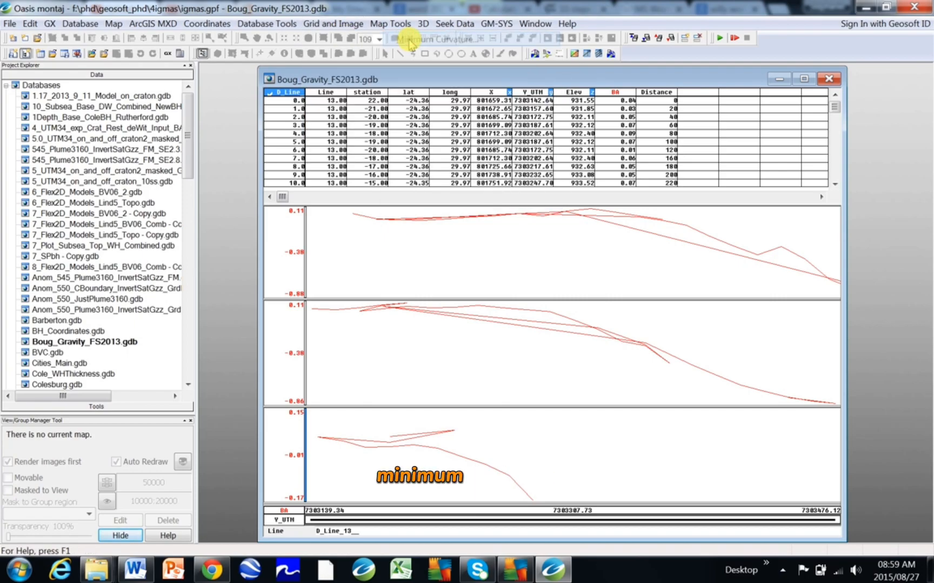
click(576, 261)
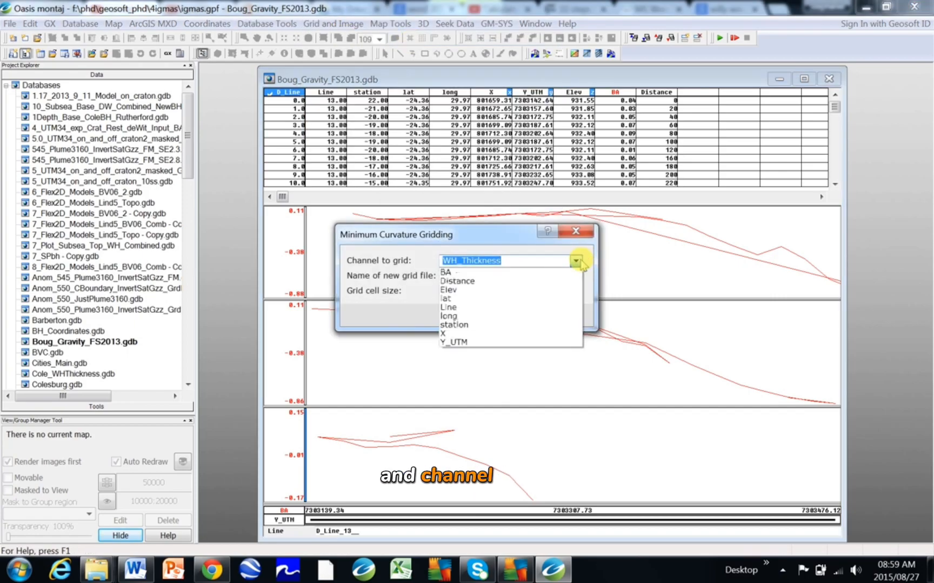
click(532, 271)
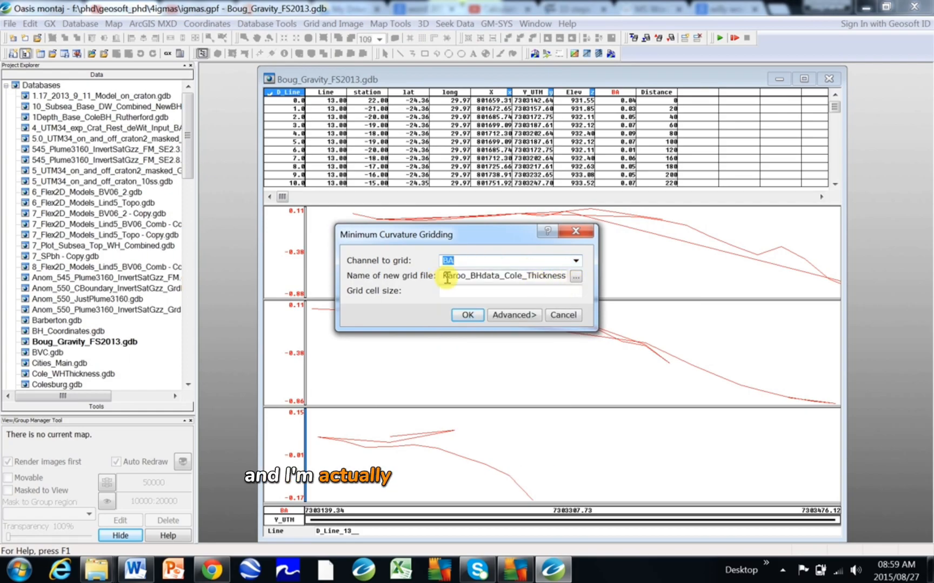
drag(561, 275, 528, 276)
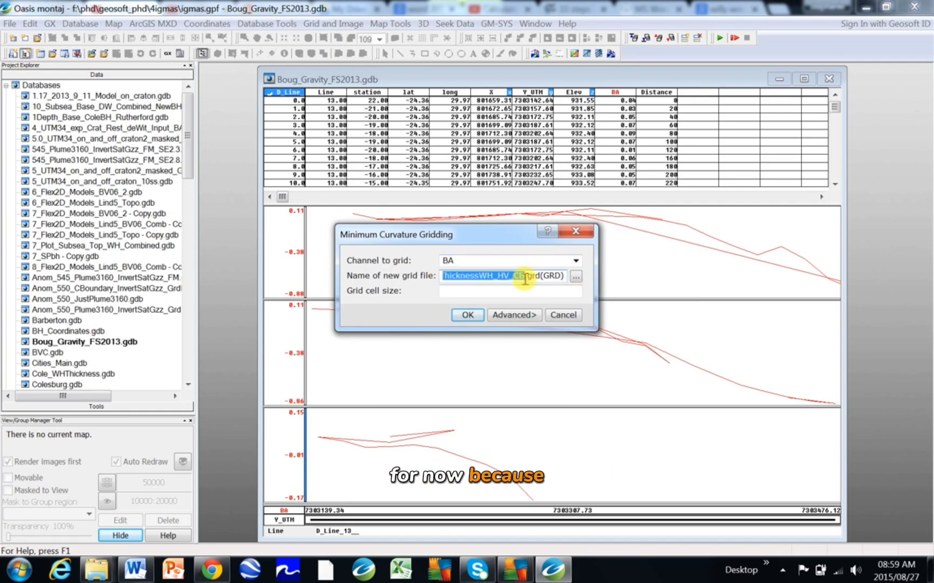
text(test)
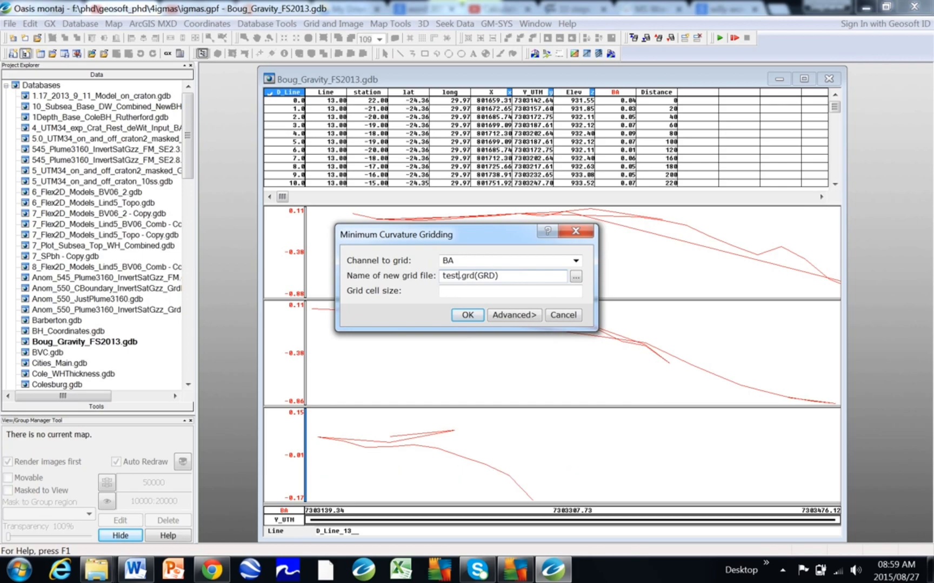
key(Return)
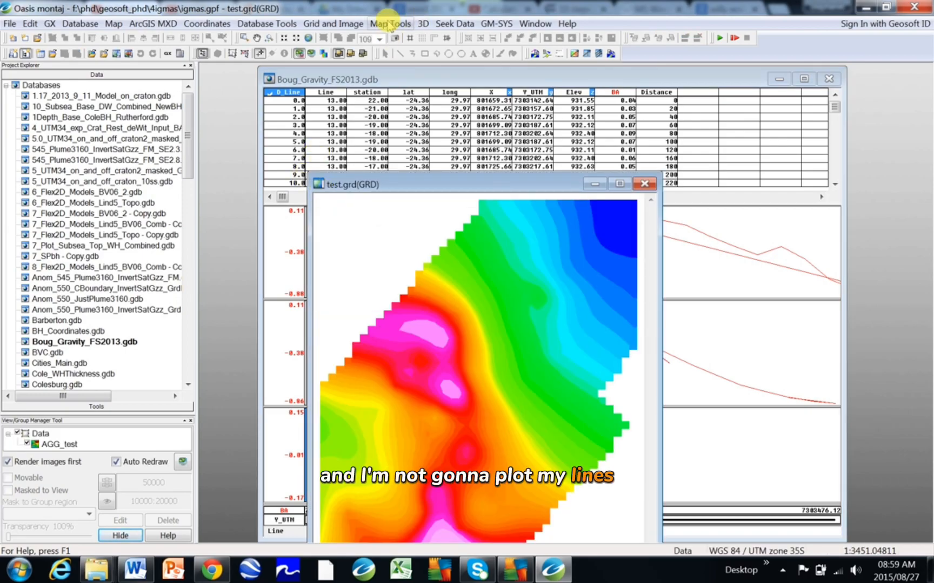
Step: Plot the survey line paths in black on the test.grd grid, accepting the proposed map scale
click(389, 25)
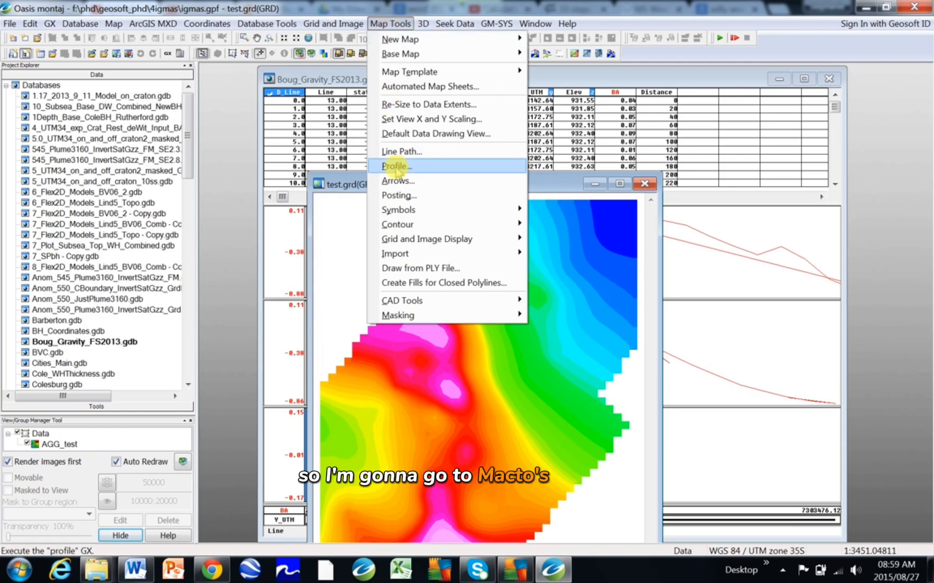
click(410, 151)
click(543, 178)
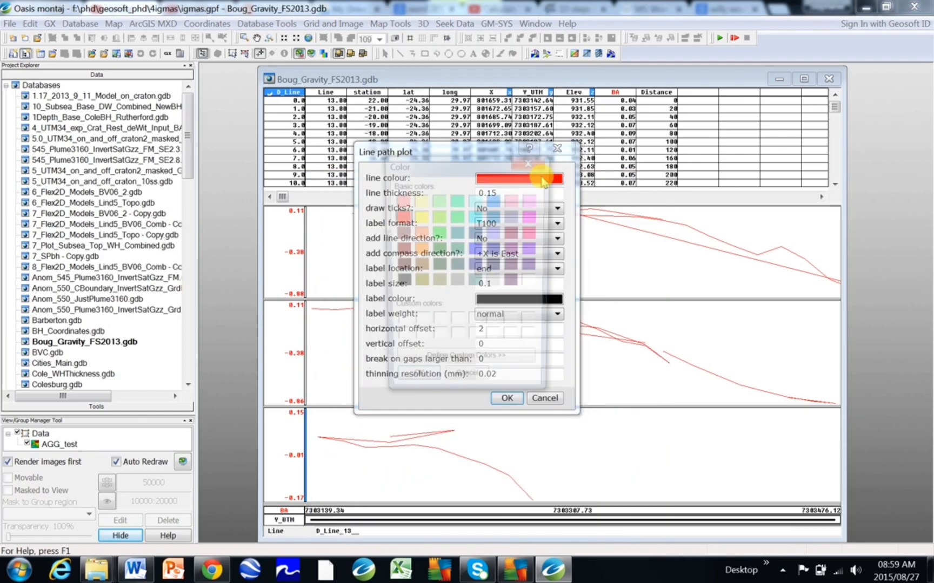
click(400, 282)
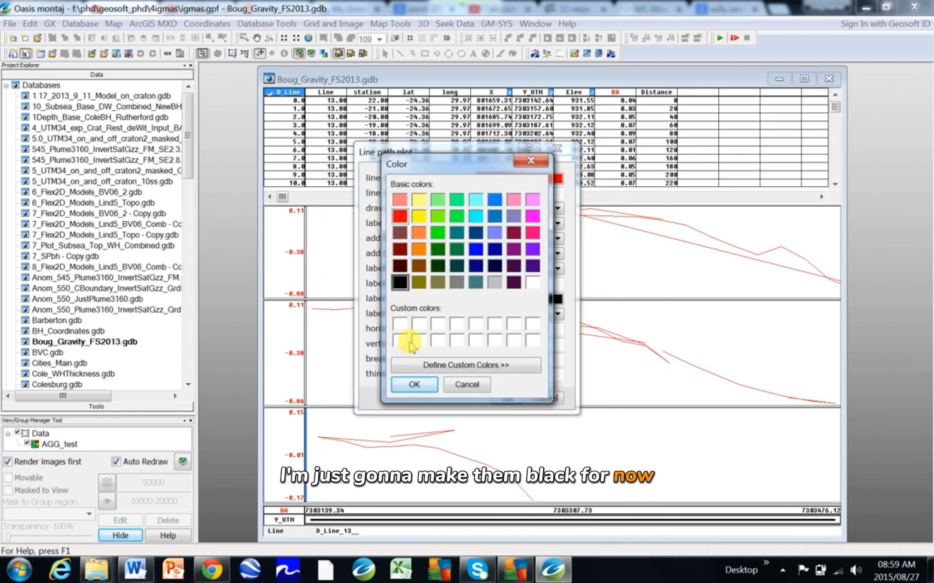
click(414, 384)
click(500, 398)
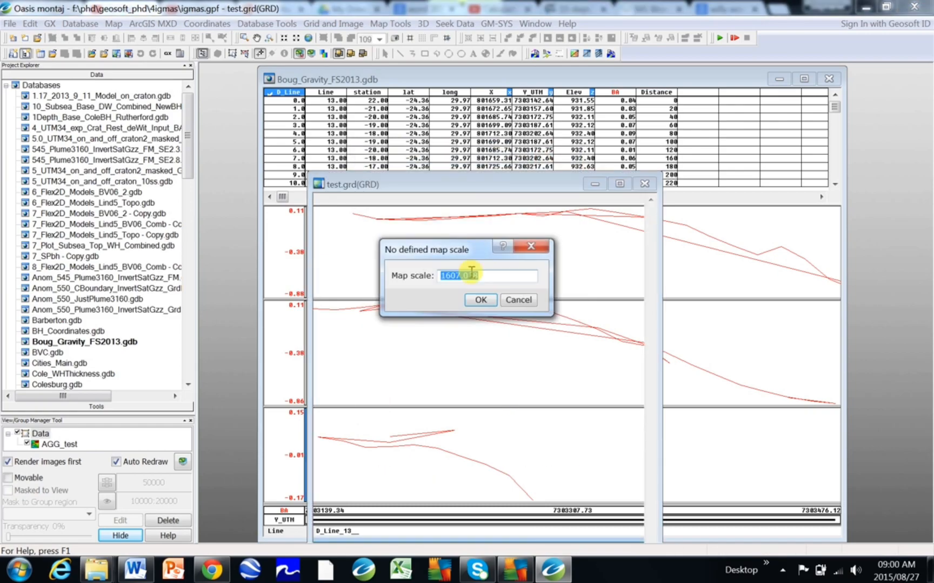
click(479, 298)
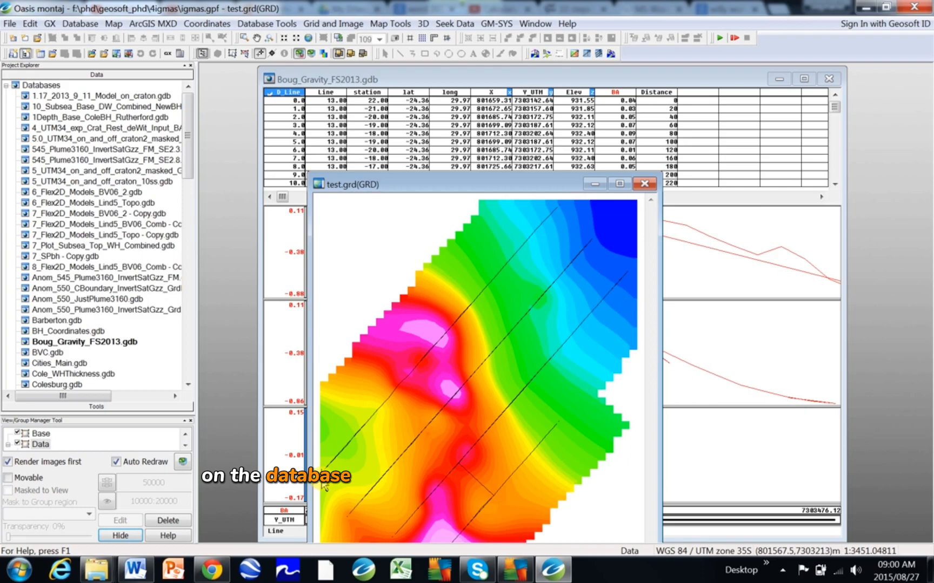
Step: Pick a point on the gridded map, return to the Boug_Gravity_FS2013.gdb database and run the GX file sortall.gx
click(405, 361)
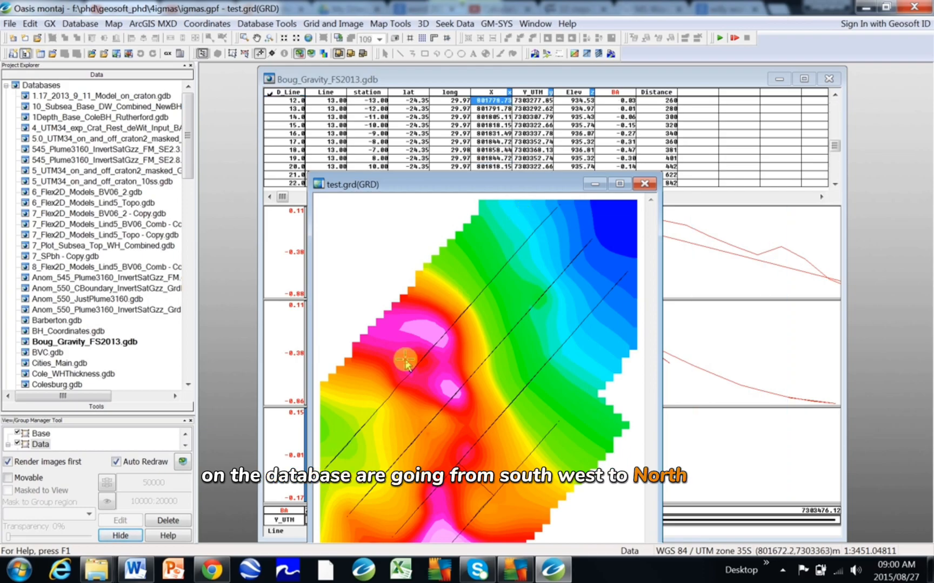
click(527, 79)
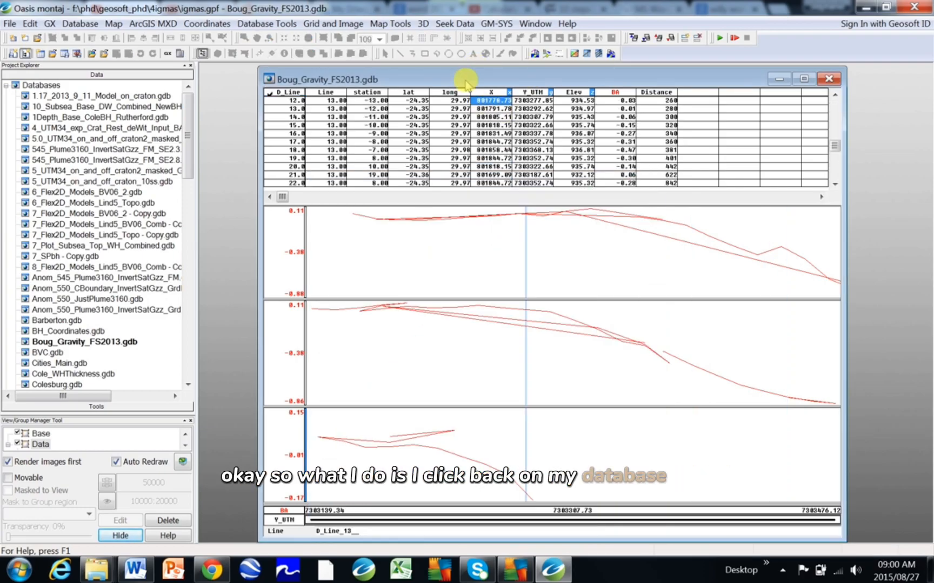
click(50, 24)
click(76, 116)
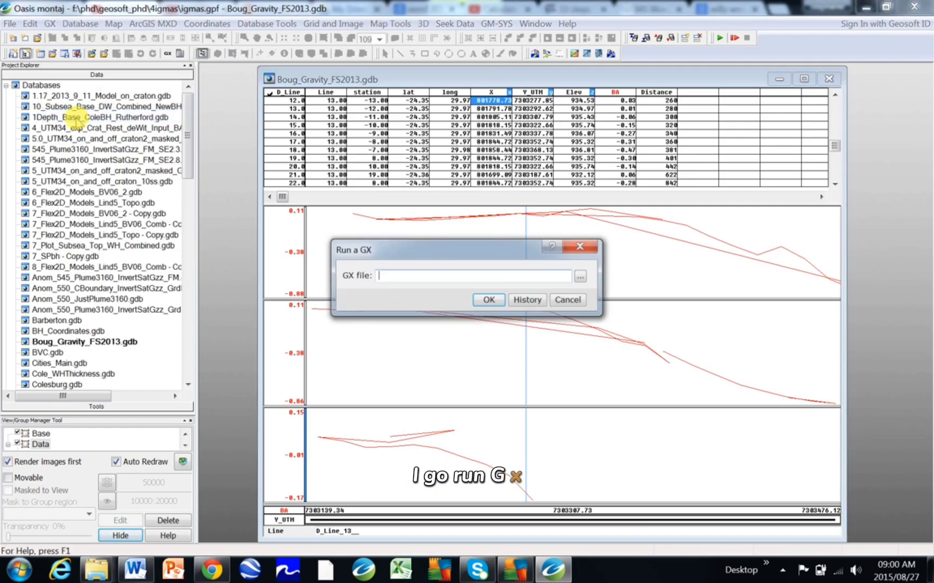
click(581, 275)
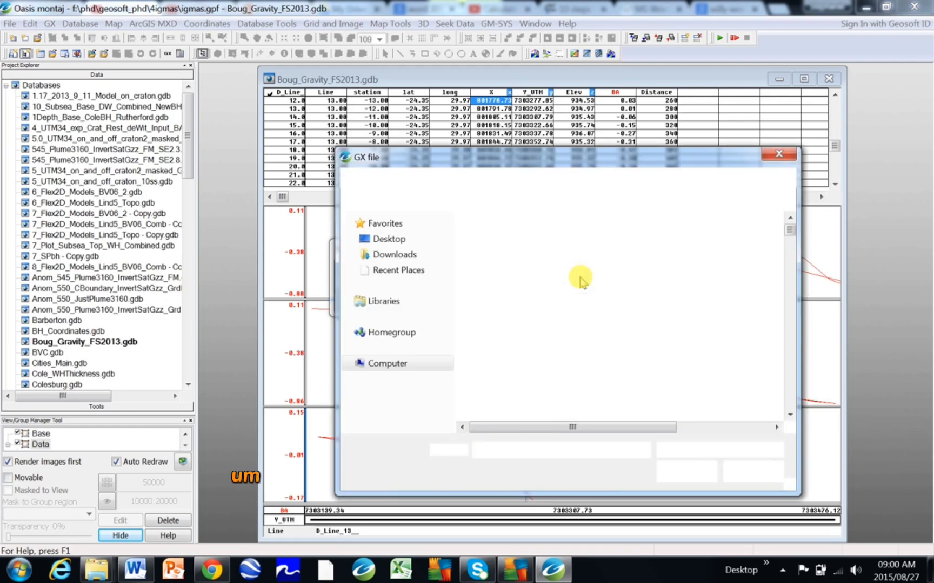
drag(789, 233, 792, 375)
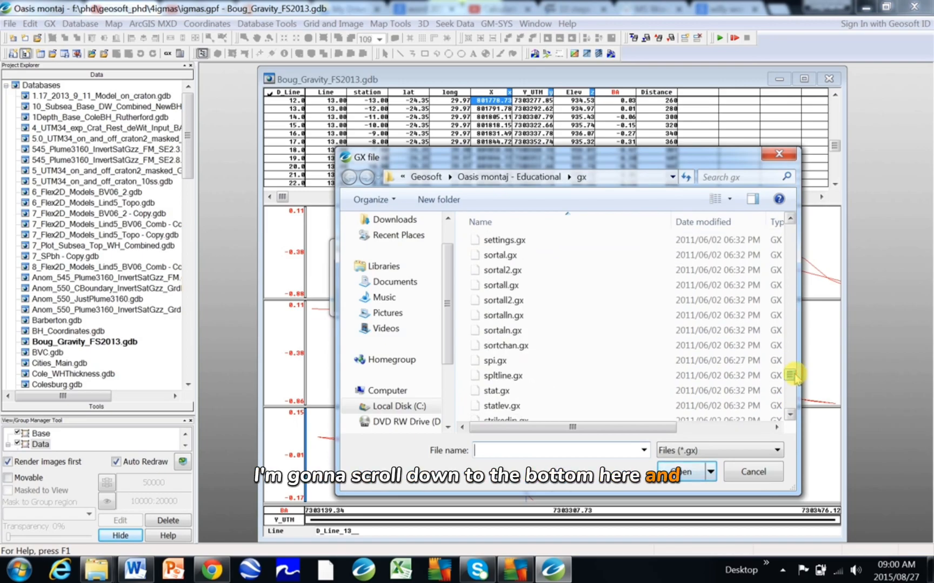
click(500, 254)
click(502, 286)
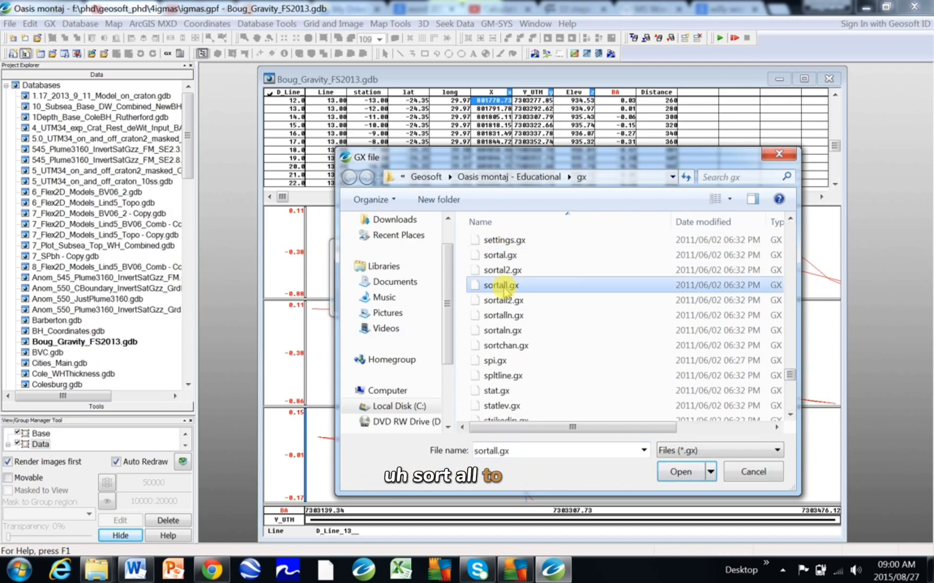
double_click(503, 287)
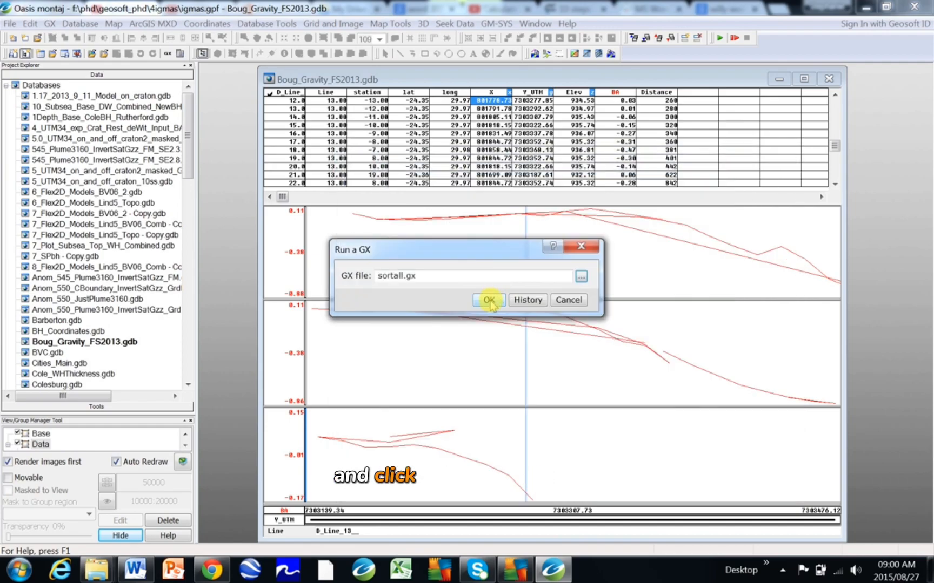
click(489, 301)
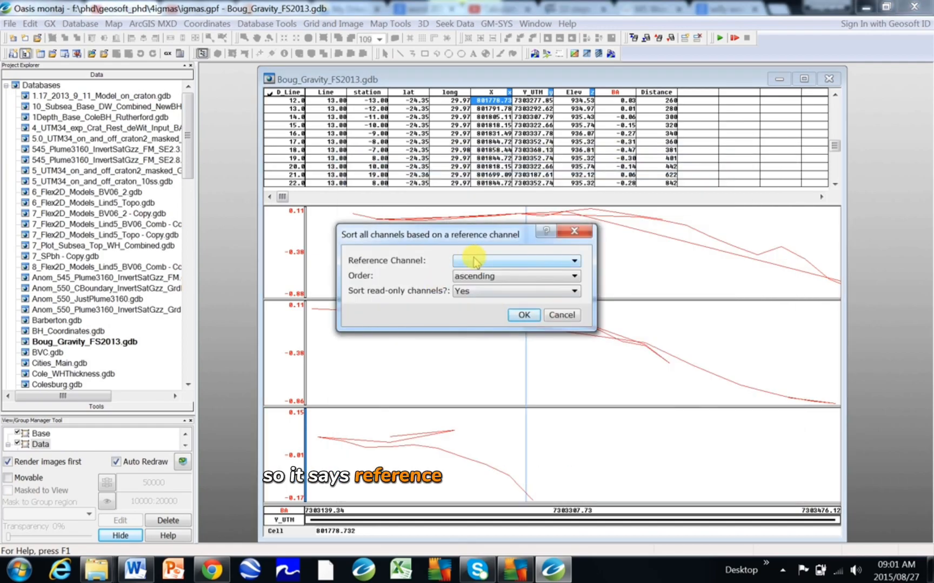
Step: Sort all channels by the X reference channel in ascending order, including read-only channels
click(475, 262)
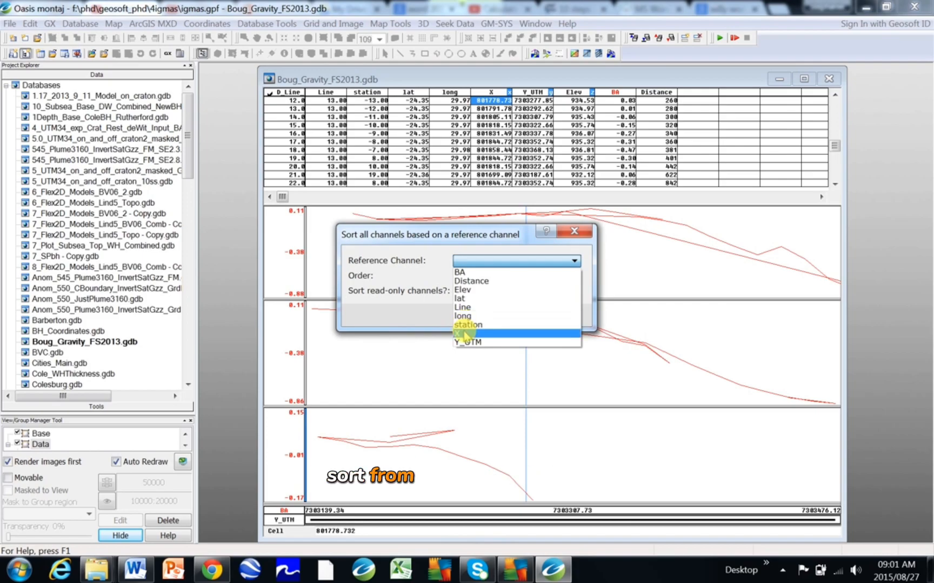
click(466, 335)
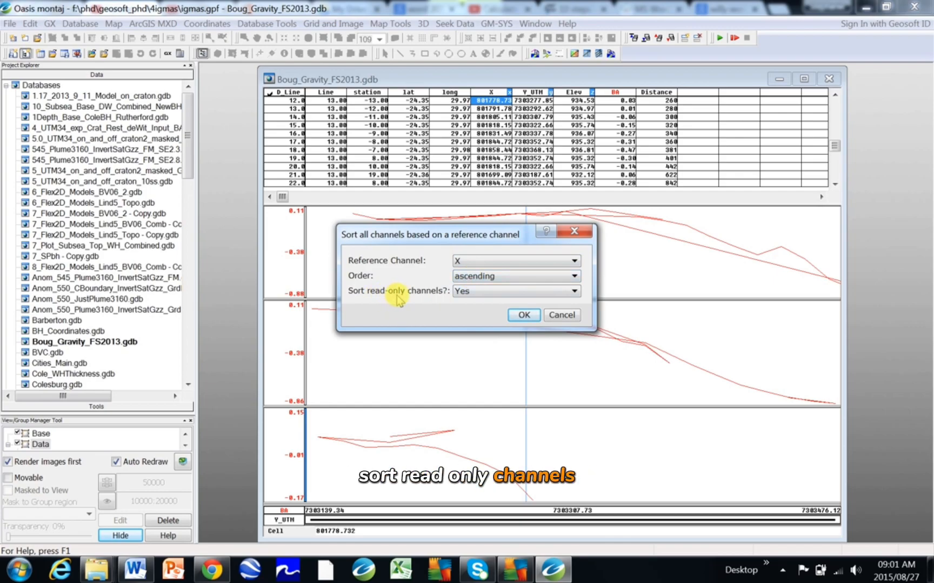
click(522, 318)
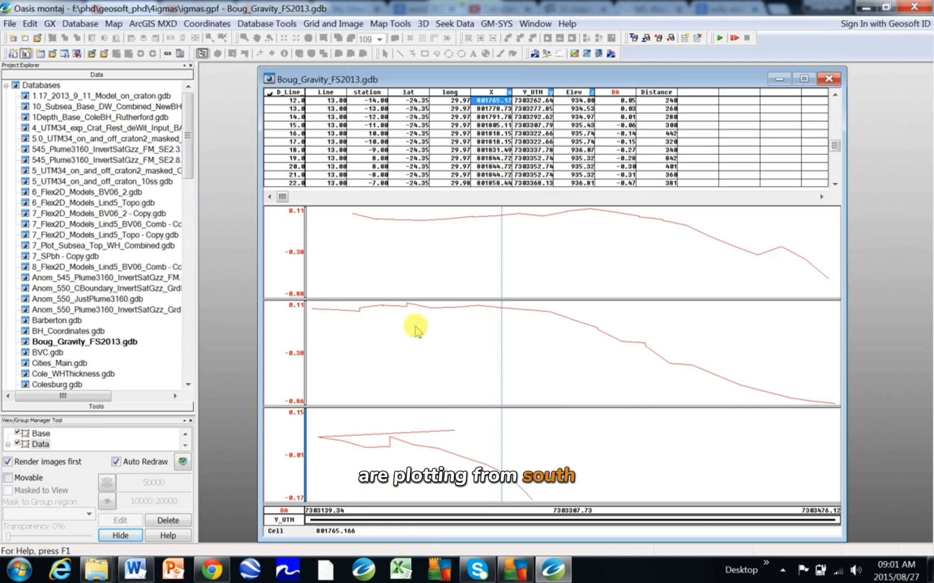
right_click(422, 370)
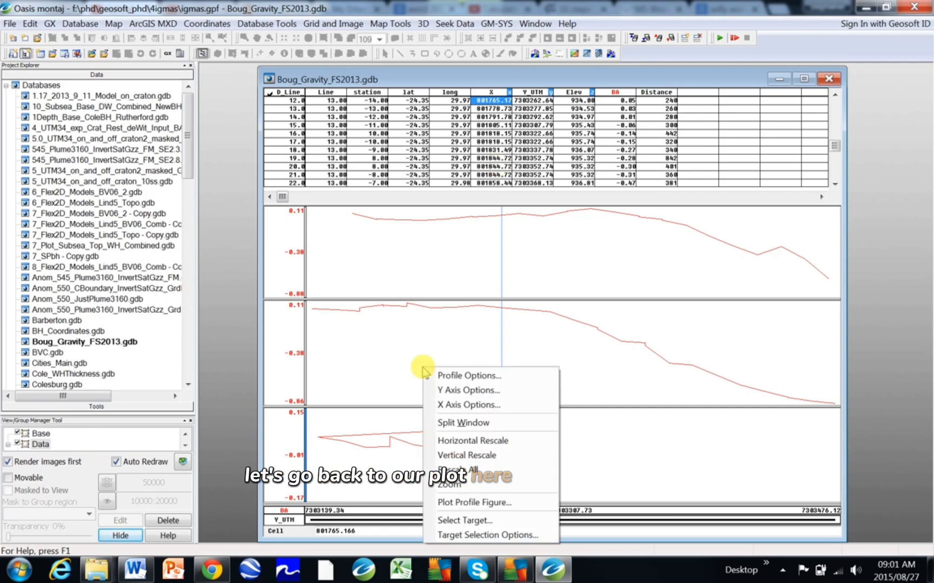
click(444, 407)
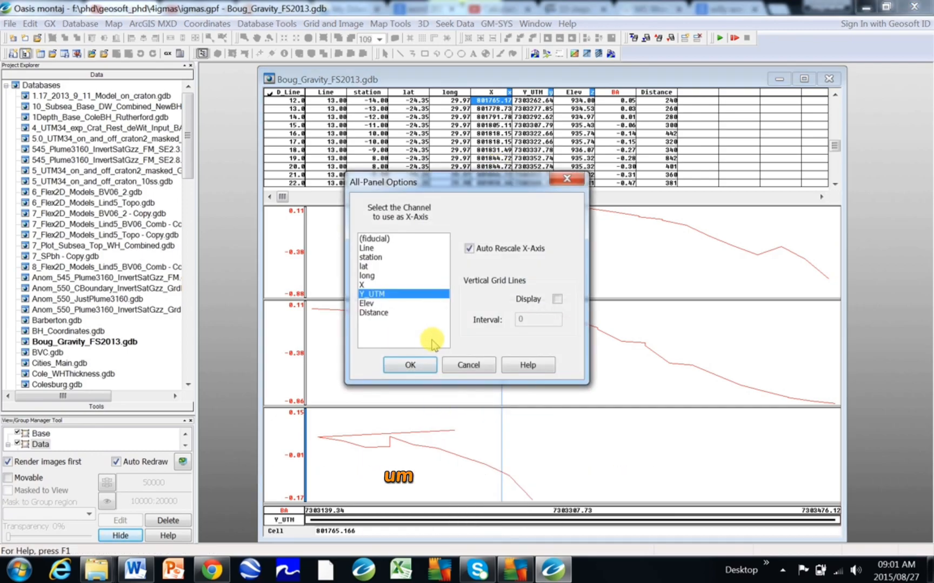
click(464, 366)
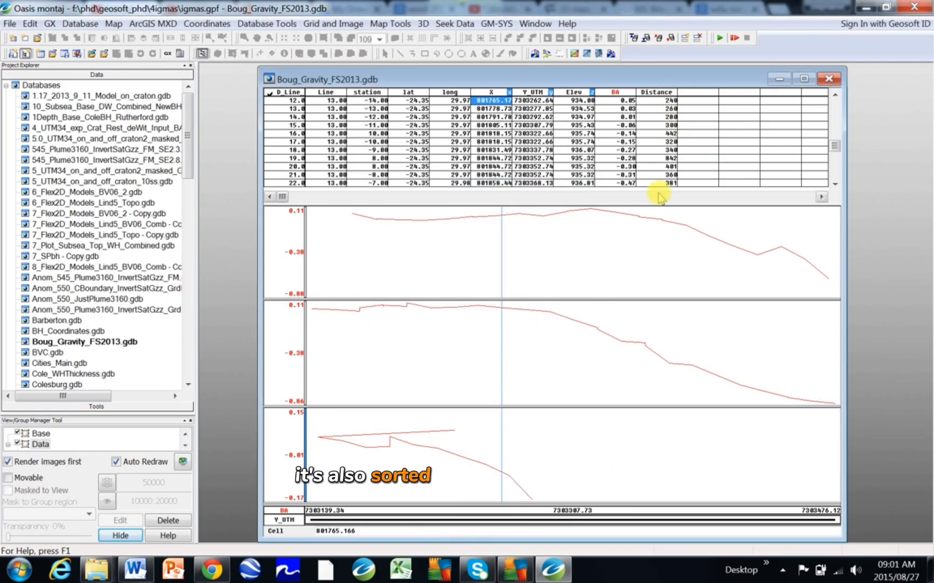
Step: Create a distance channel named Dist from the X and Y_UTM channels
click(653, 93)
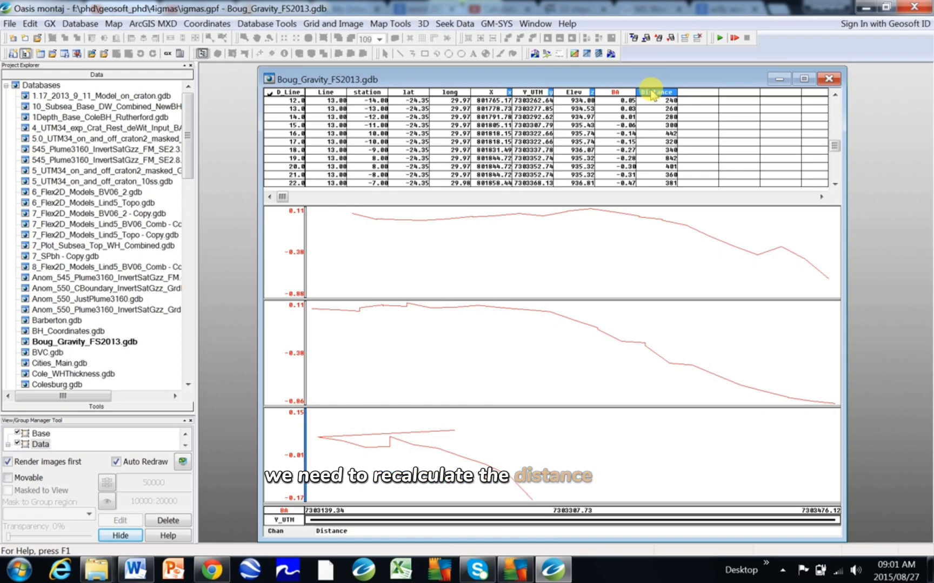
click(267, 23)
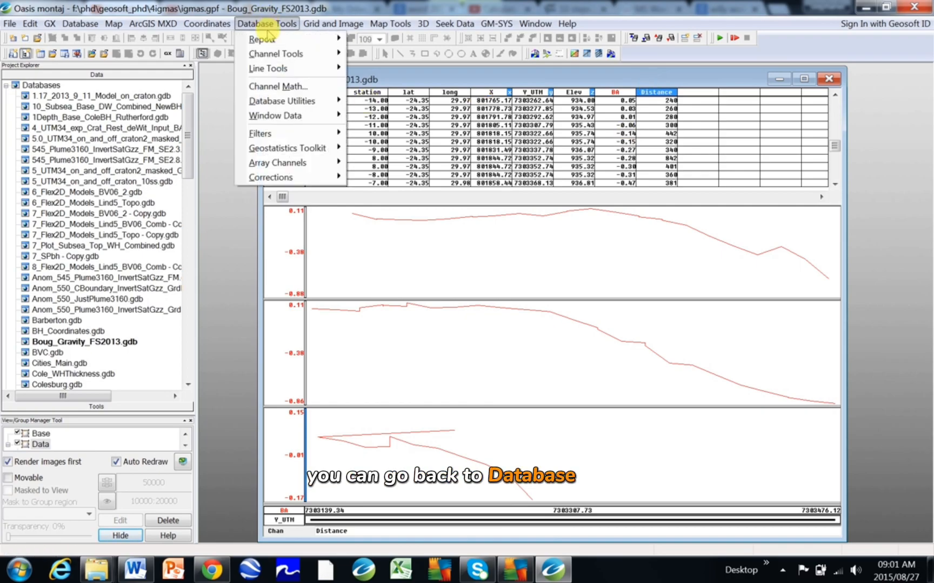
mouse_move(277, 60)
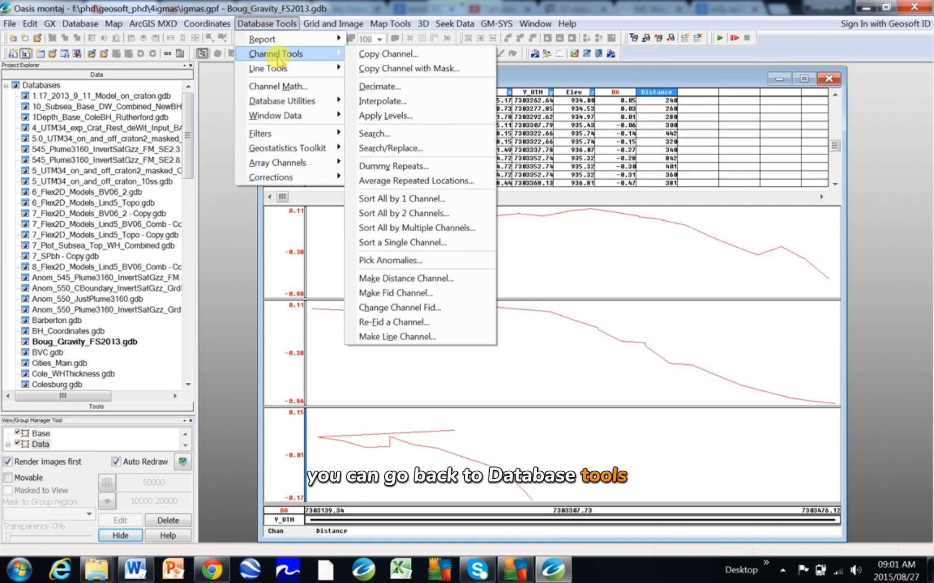
click(659, 90)
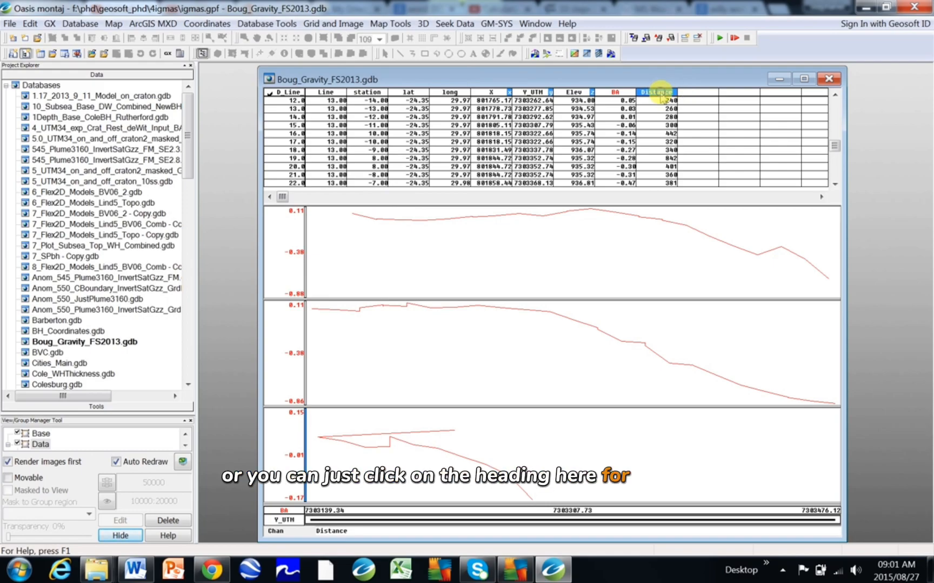
right_click(661, 95)
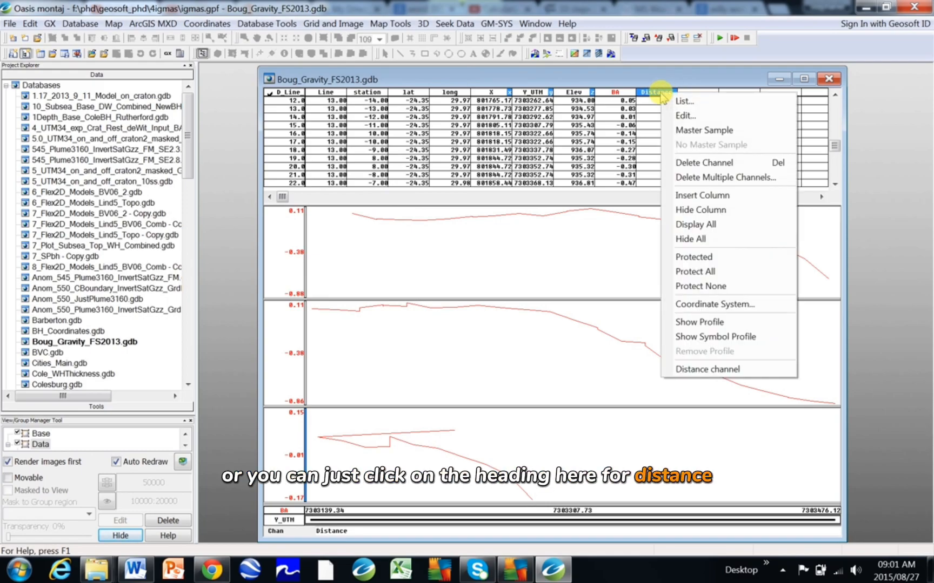
click(705, 370)
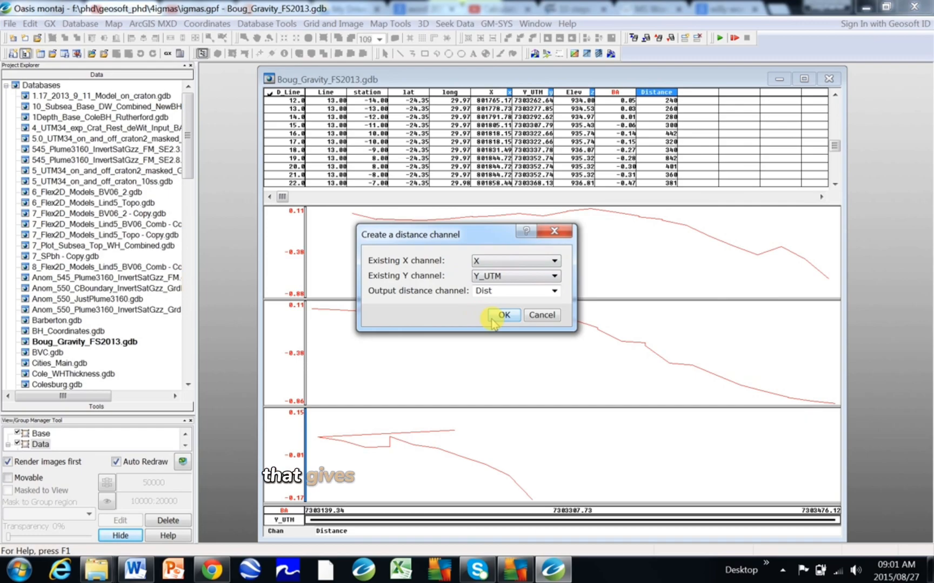
click(504, 316)
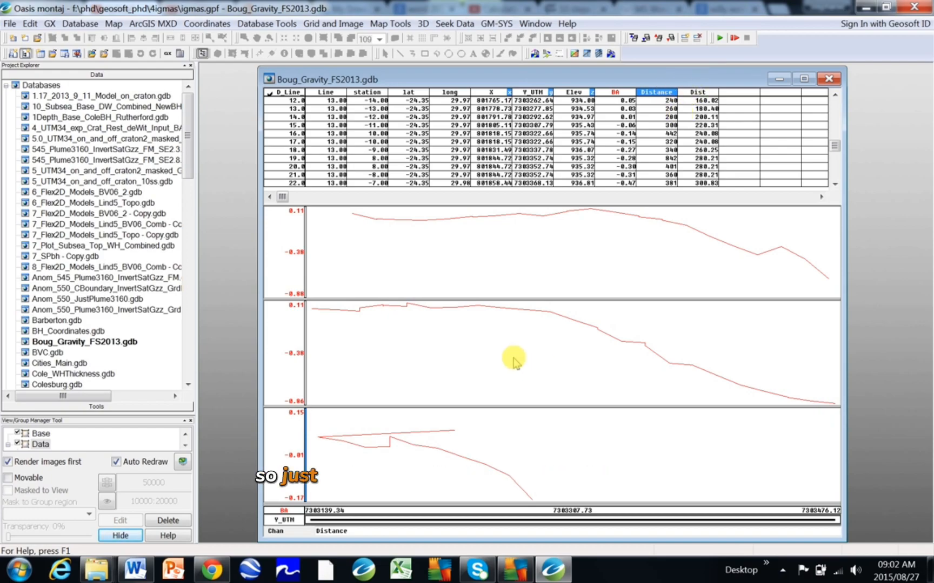
Step: Recalculate the distances from the X and Y_UTM channels into the existing Distance channel
right_click(655, 95)
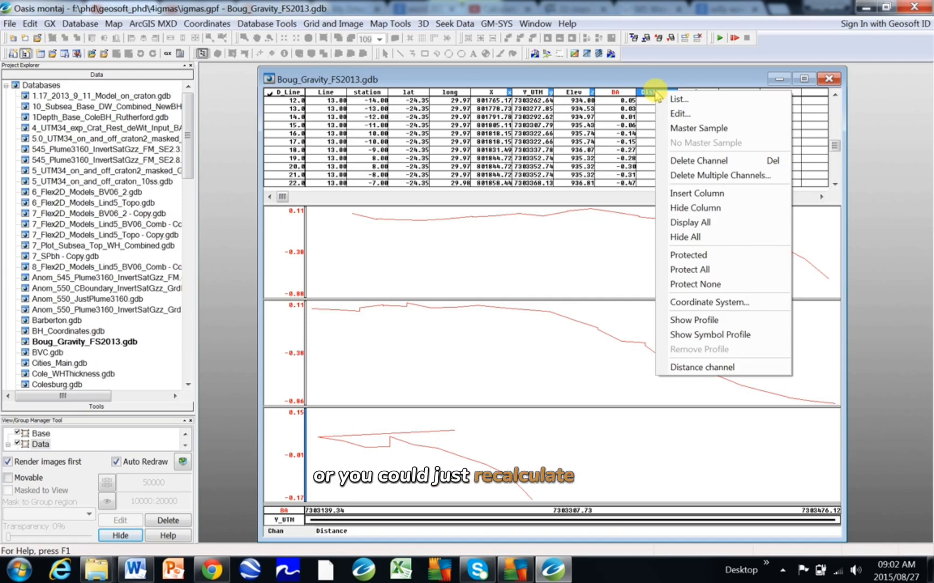
click(669, 367)
double_click(518, 291)
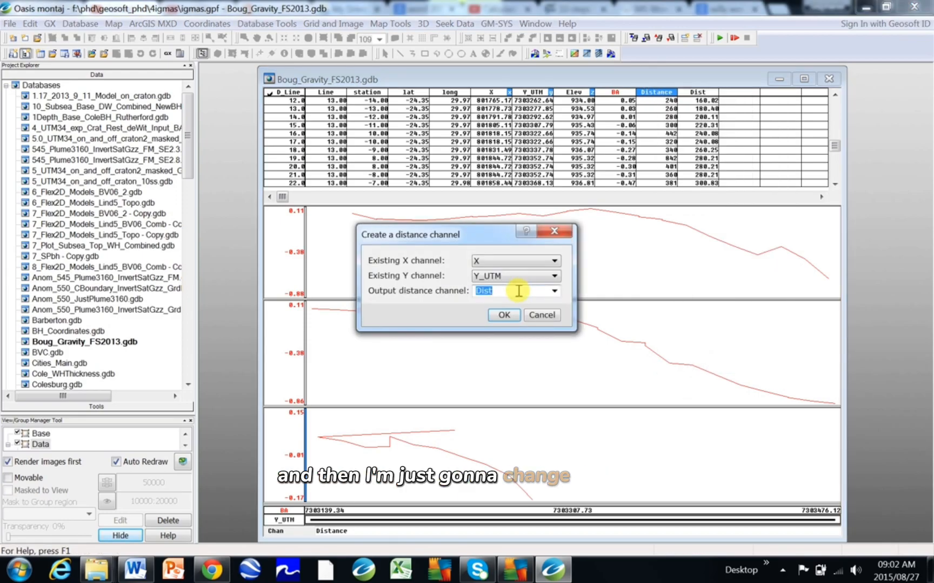
text(Distance)
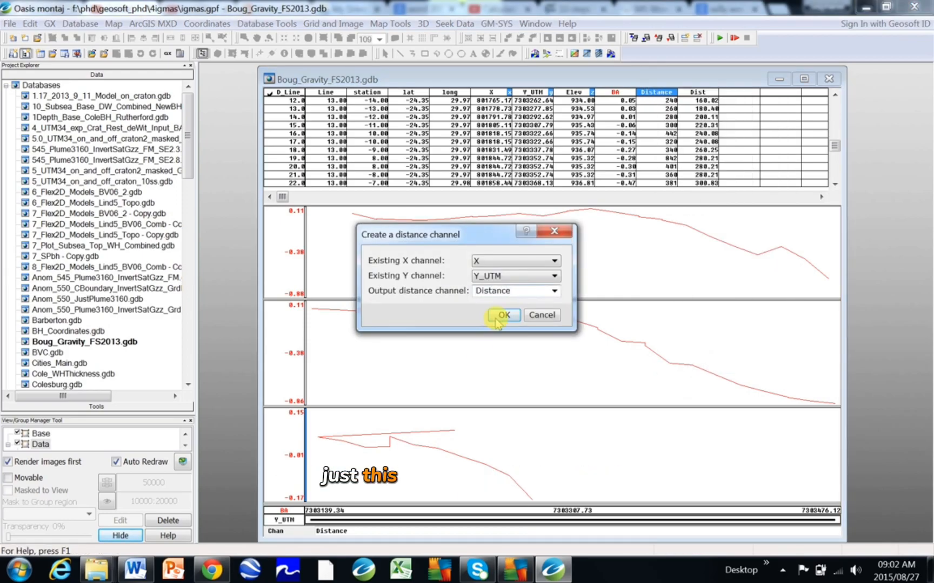
click(501, 316)
Step: Delete the extra Dist channel from the database
click(697, 92)
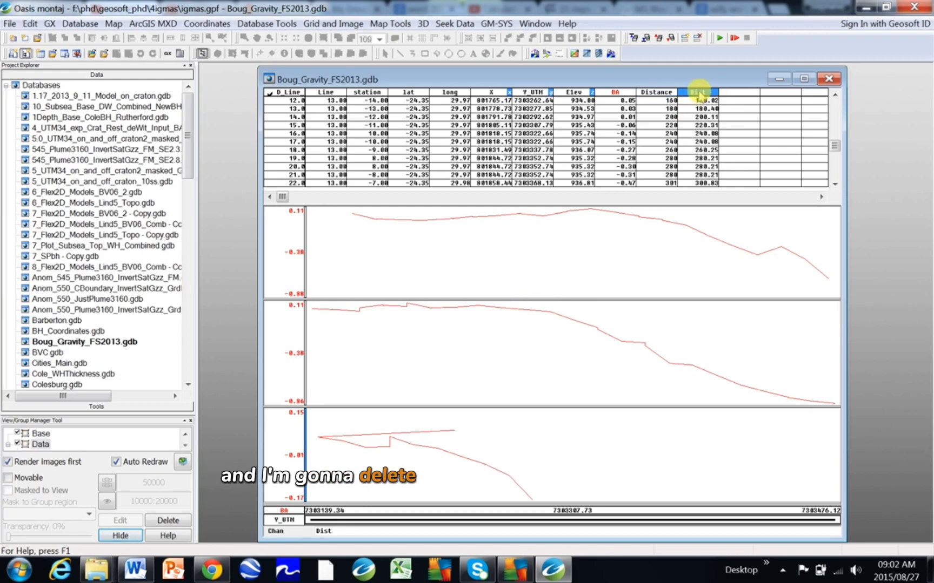
right_click(699, 96)
click(718, 160)
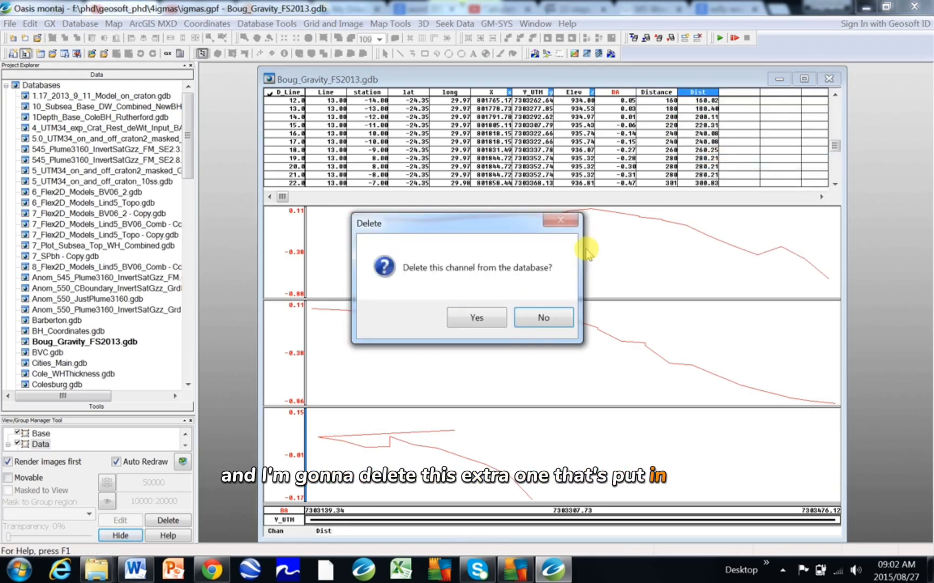
click(484, 318)
Step: Use the Distance channel as the X-axis for all profile panels, with automatic X-axis rescaling on
click(478, 319)
right_click(484, 337)
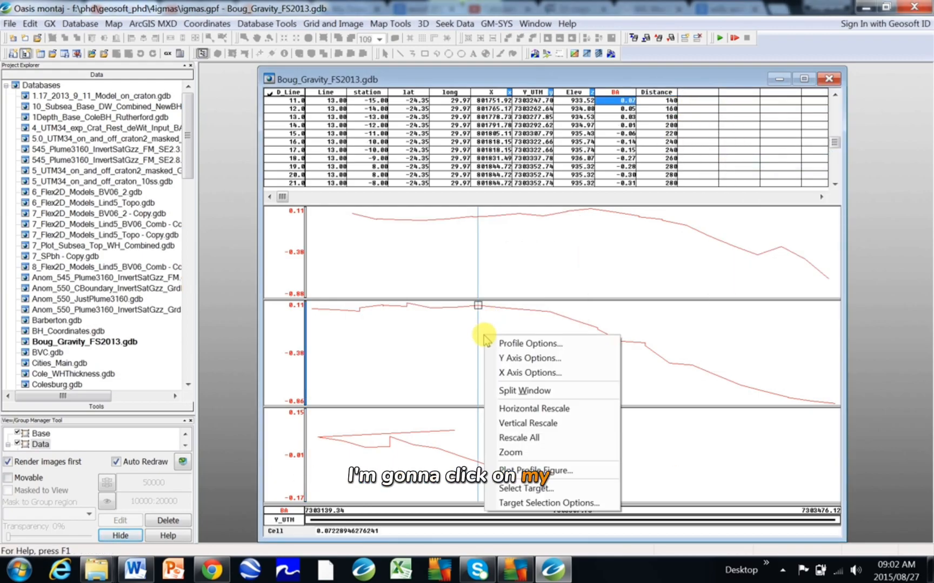
click(519, 373)
click(389, 313)
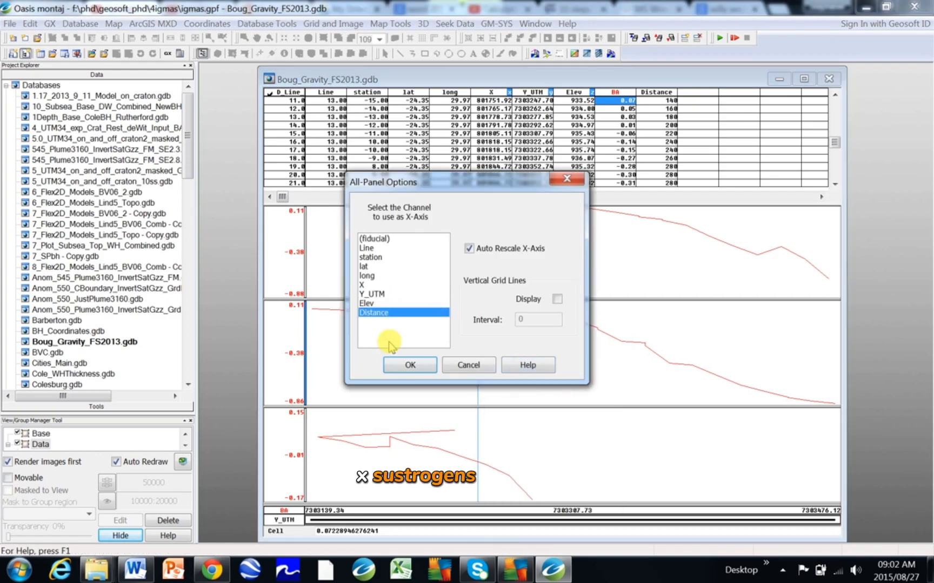
click(409, 366)
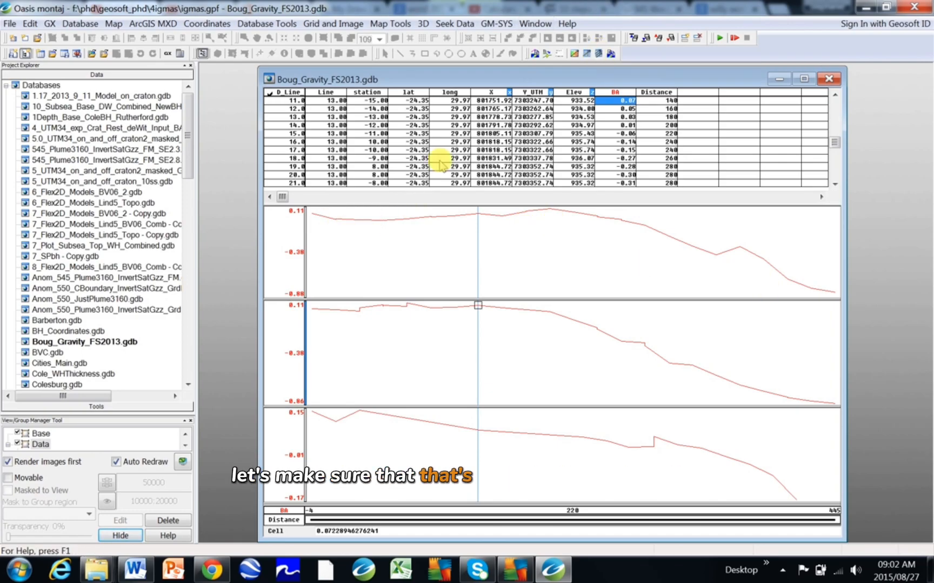
Step: Tile the Boug_Gravity_FS2013.gdb and test.grd windows vertically
click(534, 24)
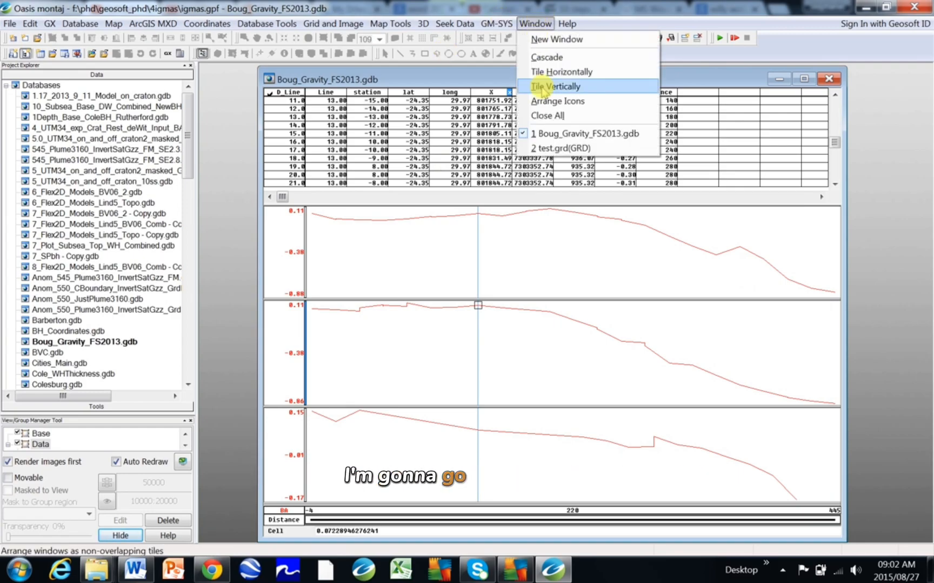
click(543, 88)
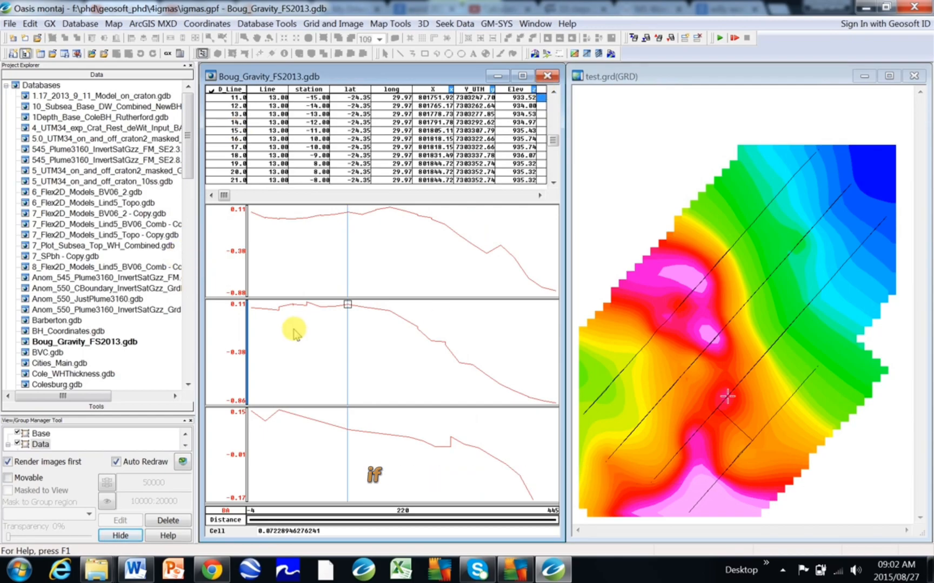
Step: Pick points along the middle and upper BA profiles to examine where each falls on the test.grd map
click(277, 321)
click(367, 344)
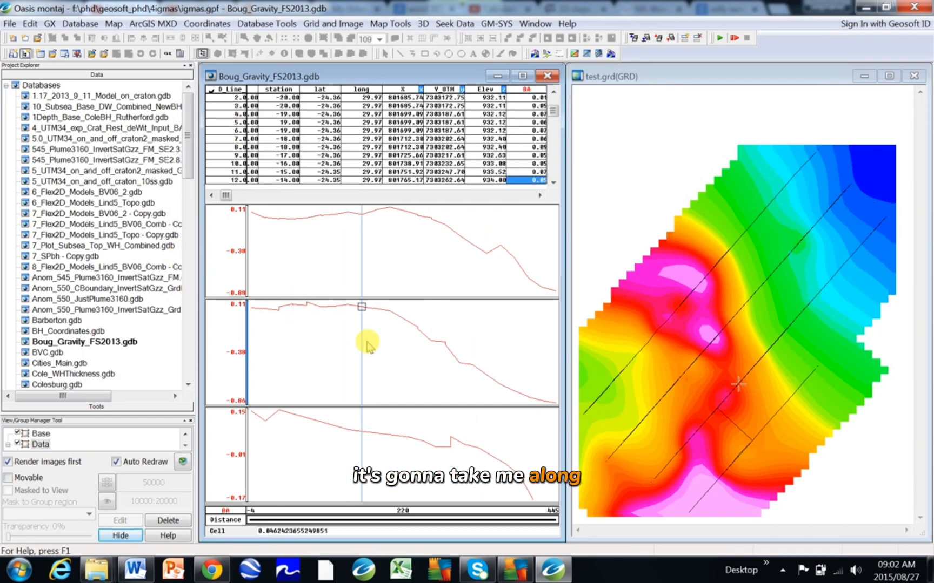
click(501, 386)
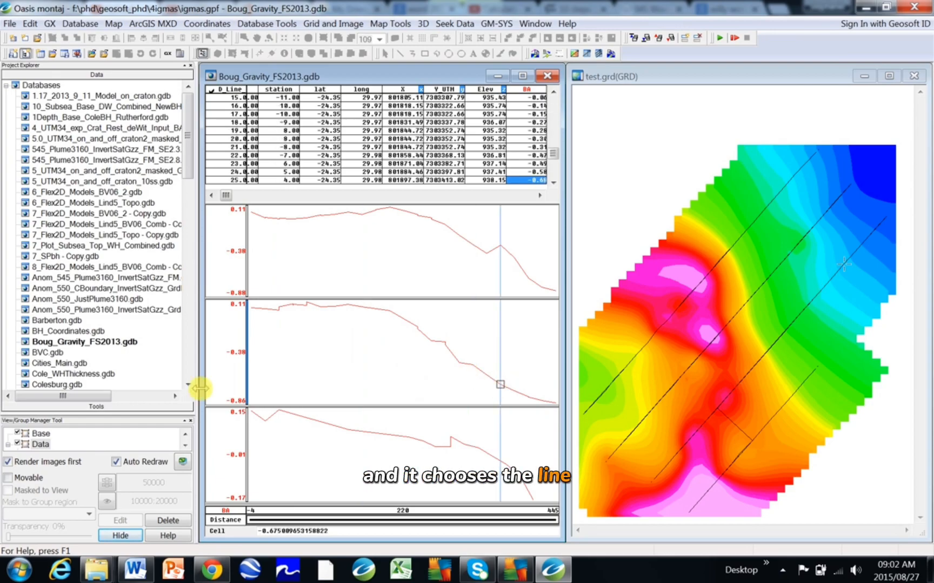
click(308, 365)
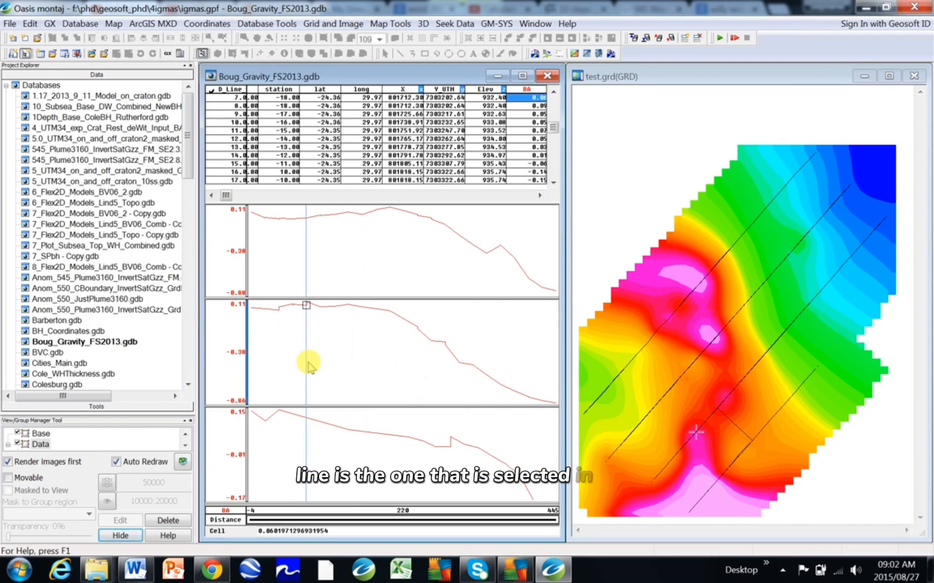
click(293, 346)
click(375, 353)
drag(388, 360, 401, 365)
click(445, 380)
click(501, 383)
click(523, 389)
click(291, 233)
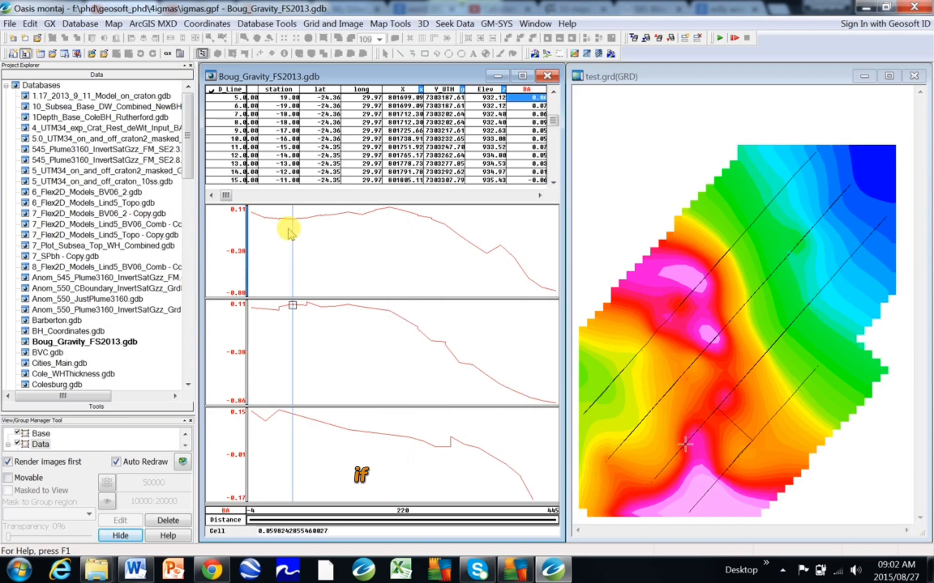
click(352, 255)
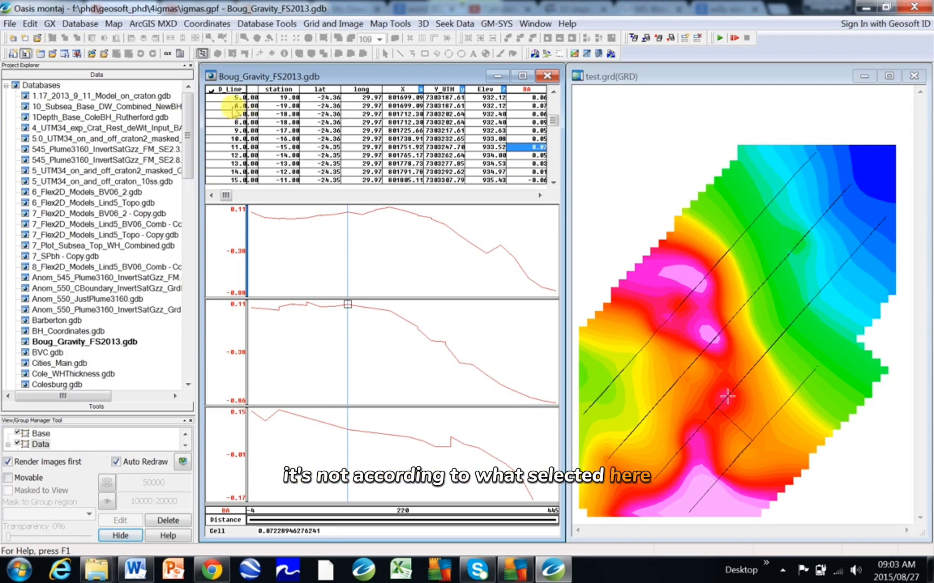
Step: Display the previous survey line, D_Line_10, and trace its middle BA profile to the far end against the map
click(227, 89)
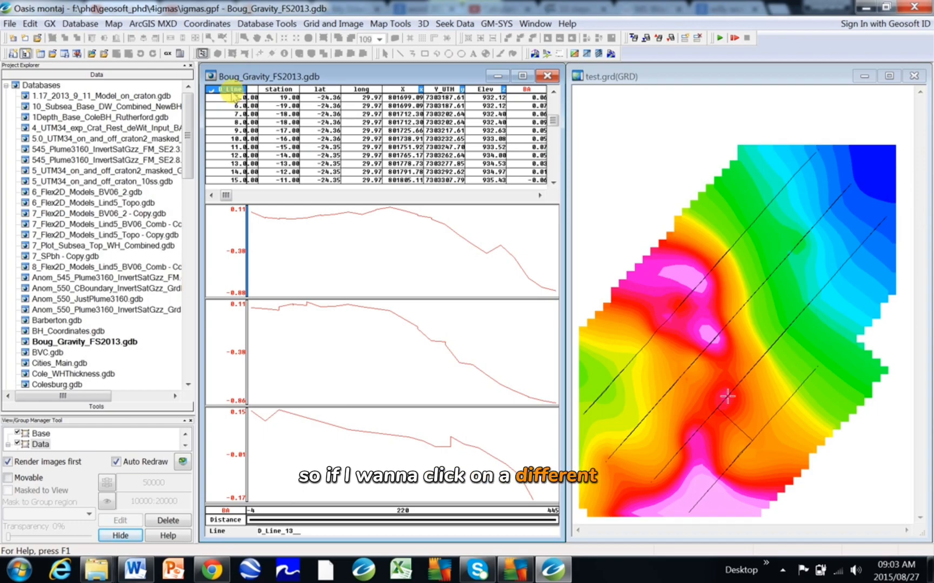
key(Page_Up)
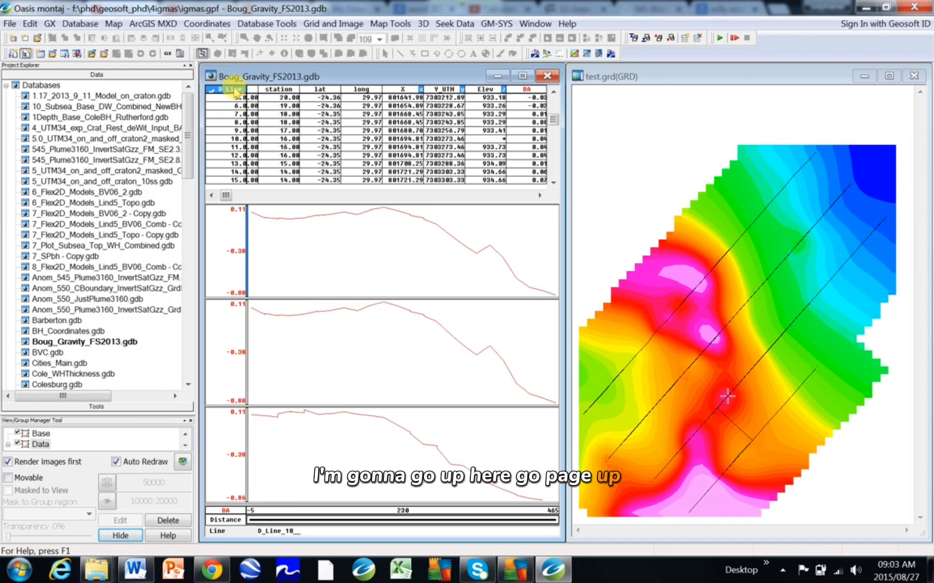
drag(294, 344, 550, 370)
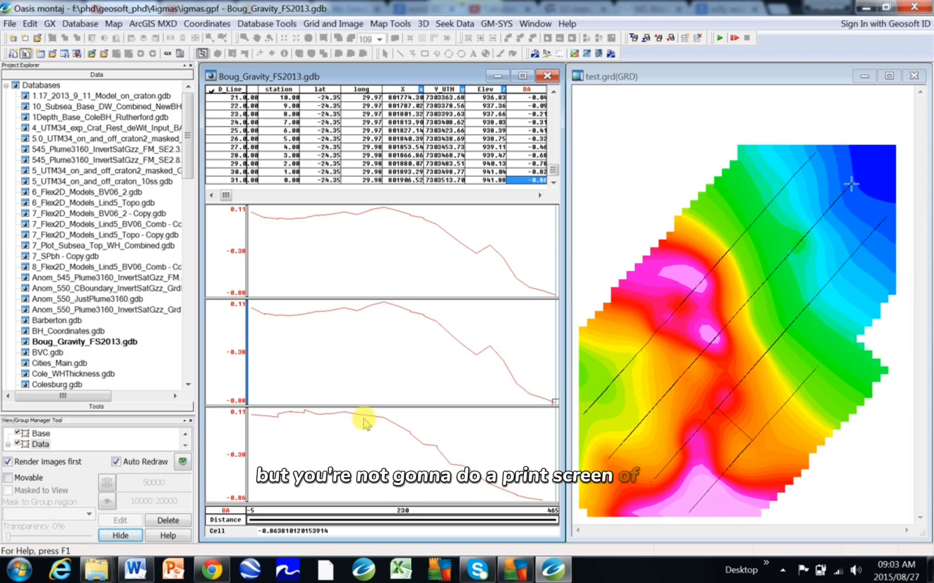
Step: Plot a profile figure with surrounds, leaving title and horizontal scale blank, and name it test.map instead of overwriting the existing map
right_click(365, 354)
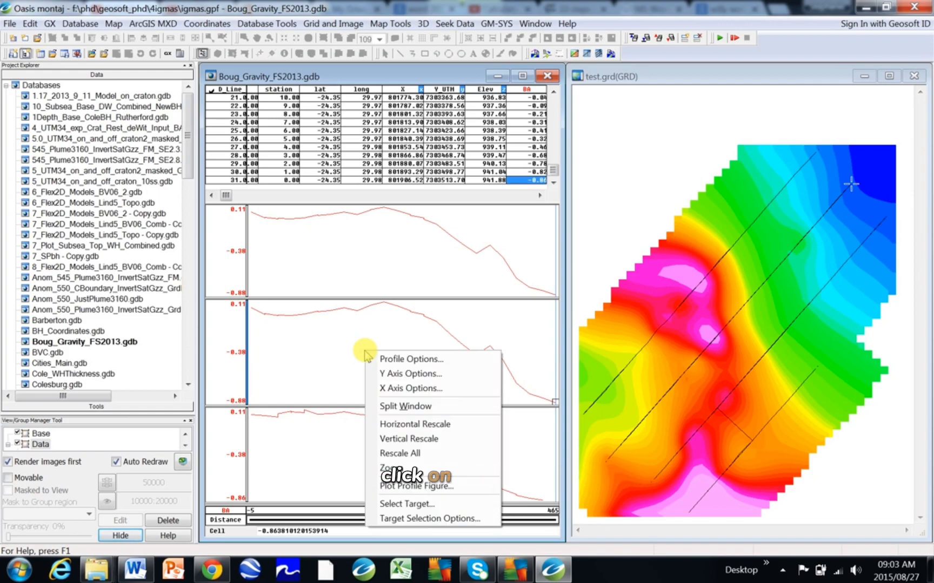
click(416, 486)
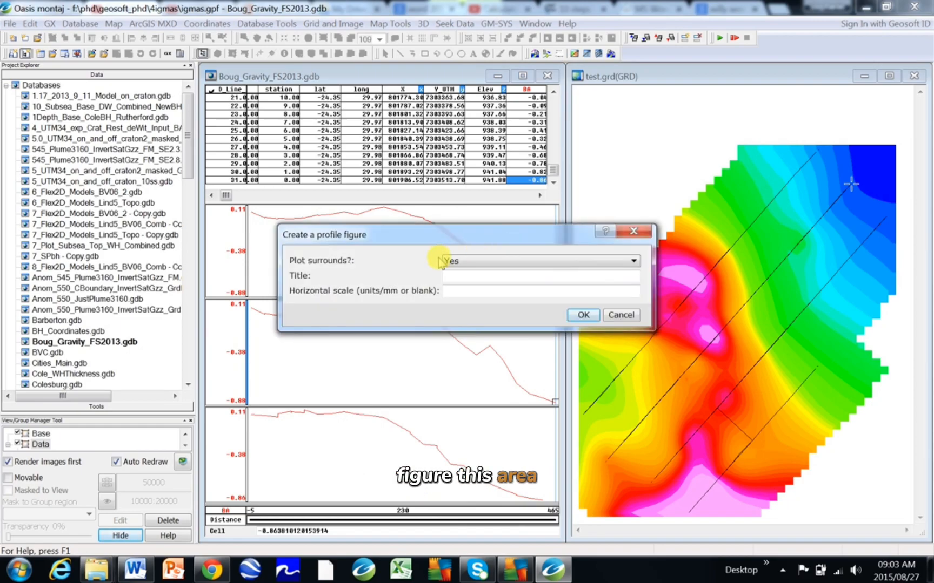
click(584, 316)
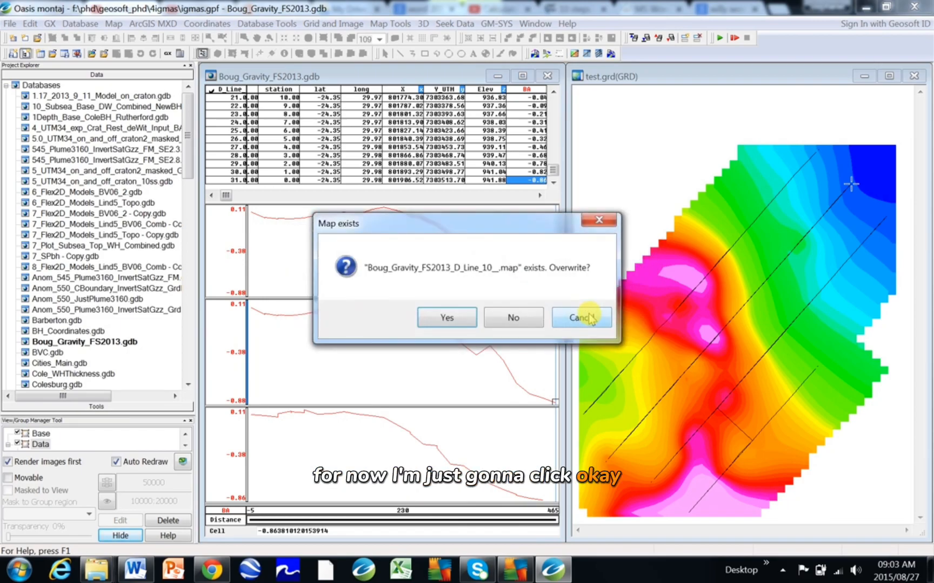
click(508, 318)
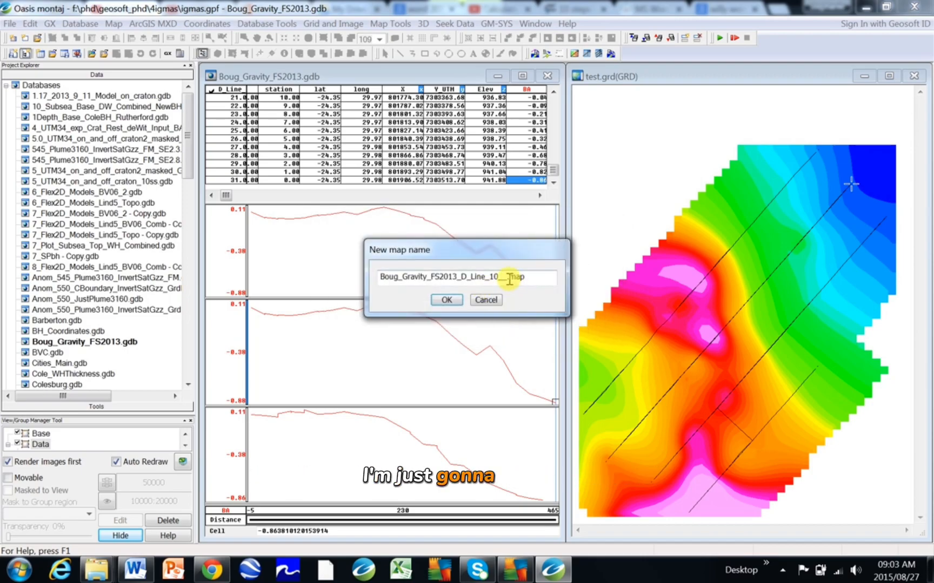
drag(505, 278, 339, 280)
text(test)
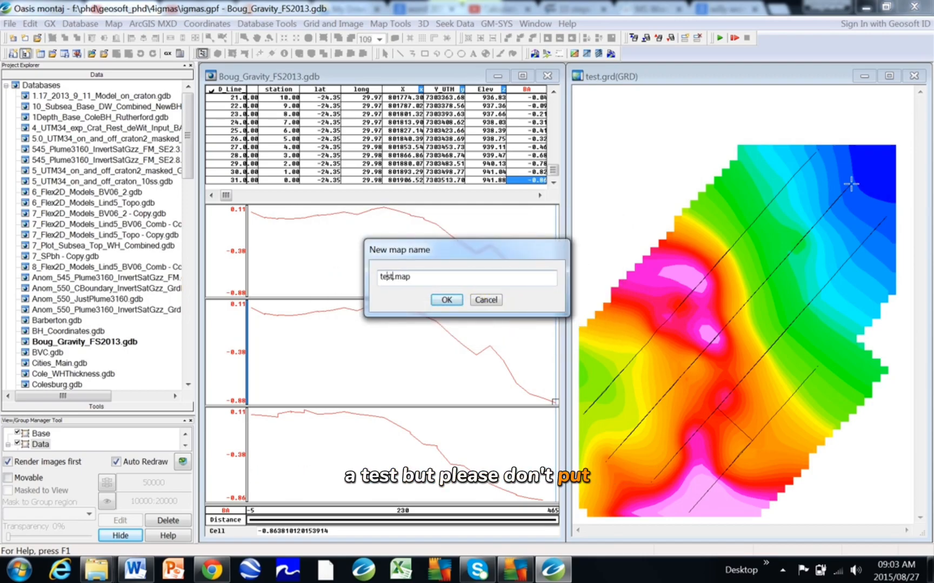
click(448, 302)
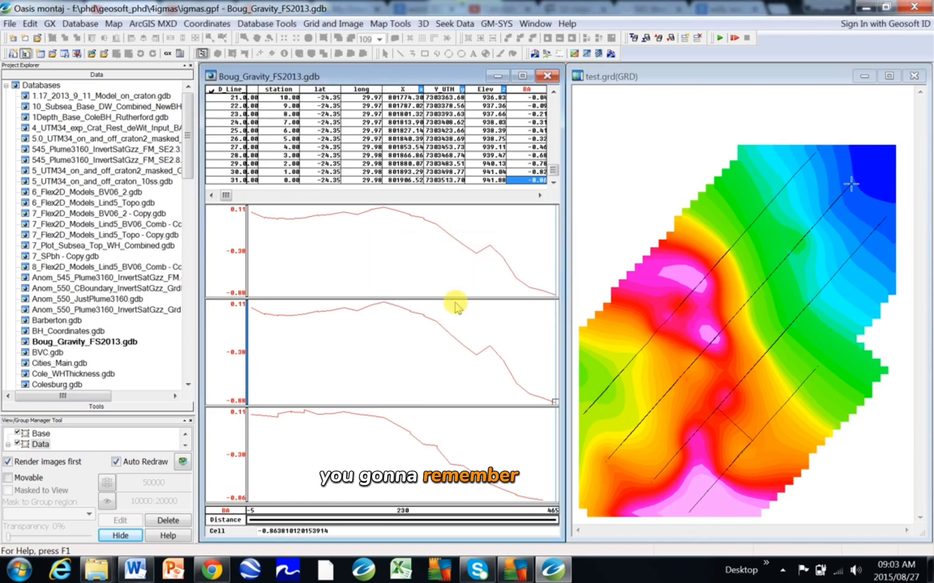
Step: Reposition the test.map profile figure to examine its axes and close it without saving
drag(606, 197, 547, 100)
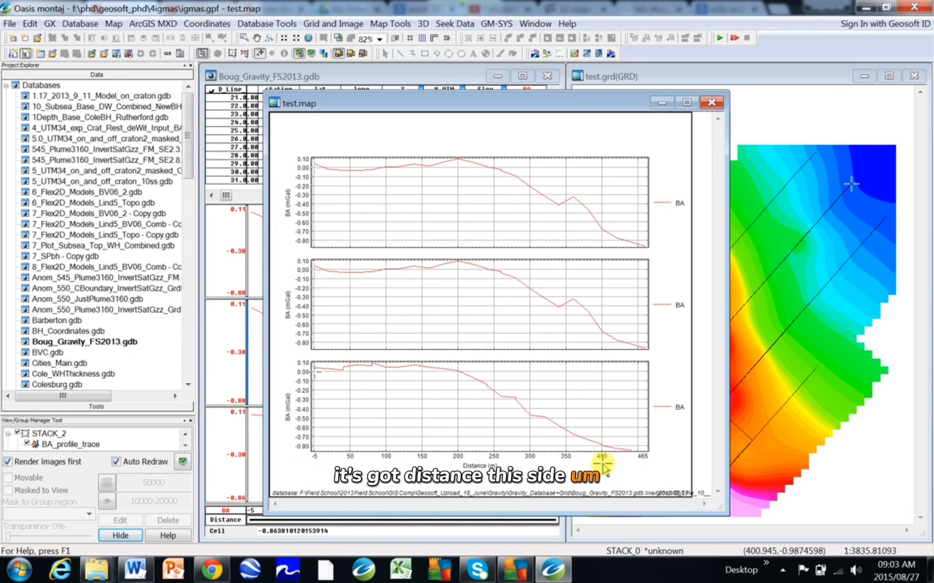
mouse_move(567, 105)
mouse_down()
mouse_move(811, 99)
mouse_move(555, 114)
mouse_up()
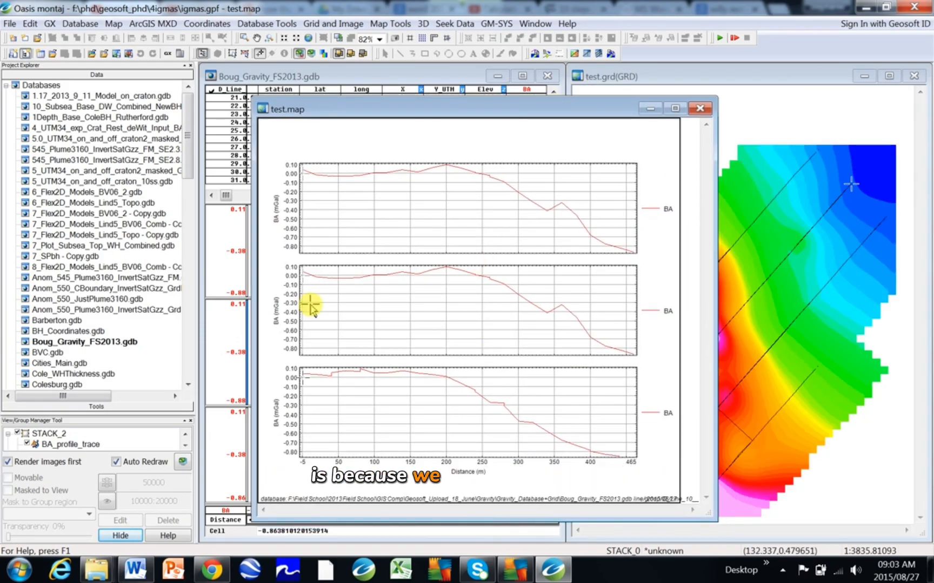
click(700, 108)
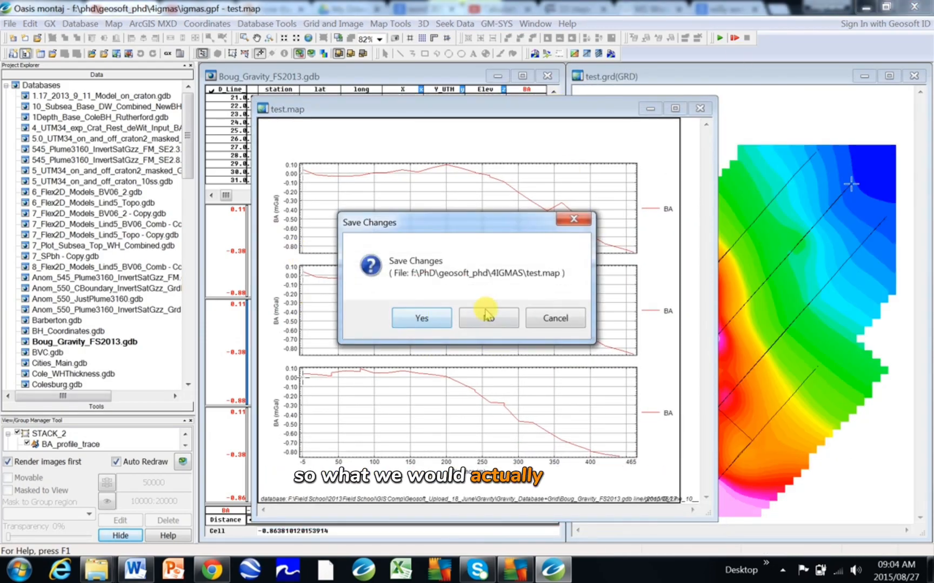
click(485, 316)
Step: Step back and forth through the neighbouring survey lines in the gravity database and display D_Line_13
click(221, 91)
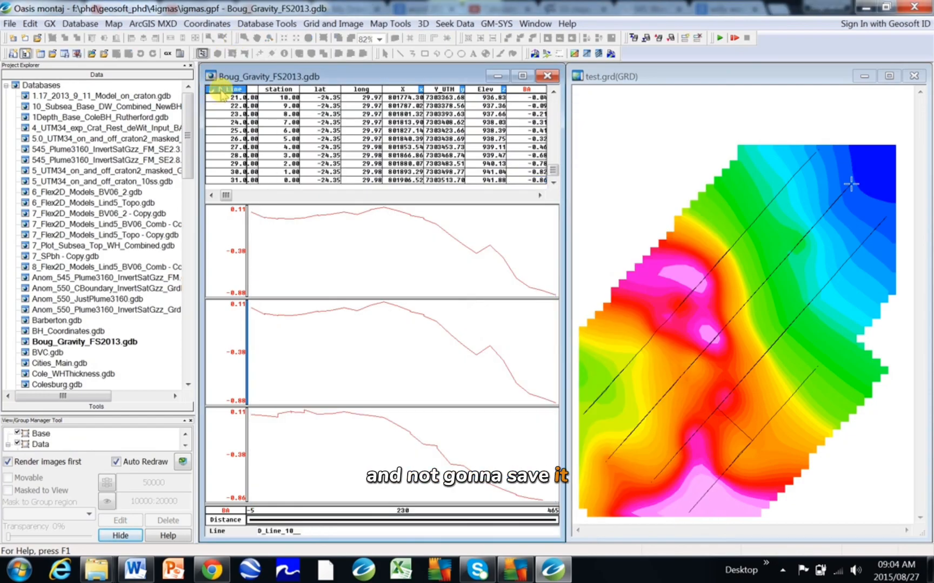
key(Page_Down)
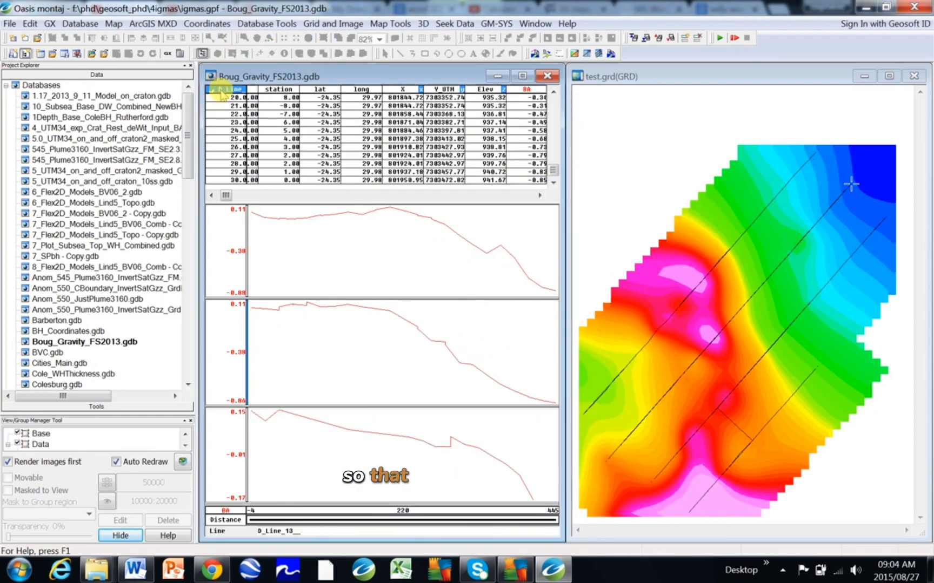
key(Page_Up)
key(Page_Up)
key(Page_Up)
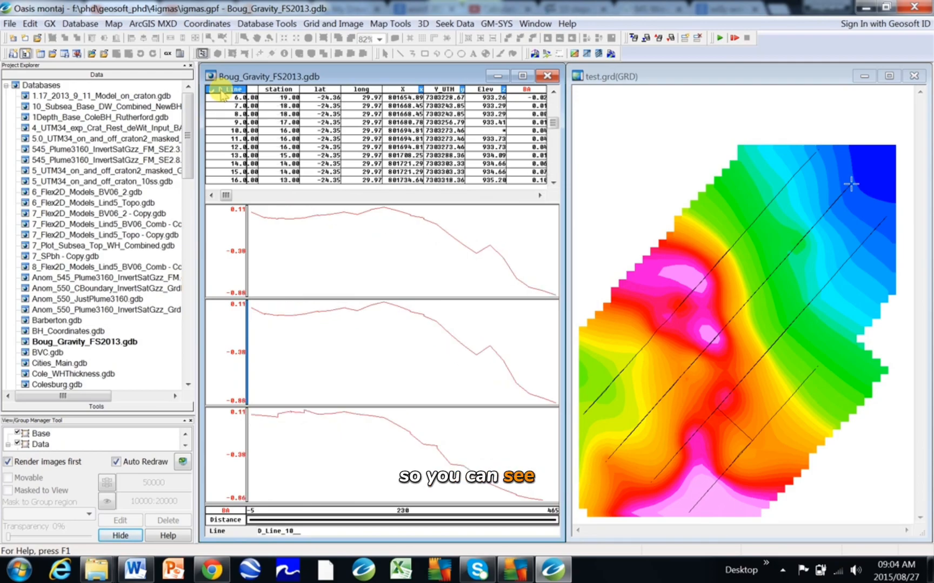
key(Page_Down)
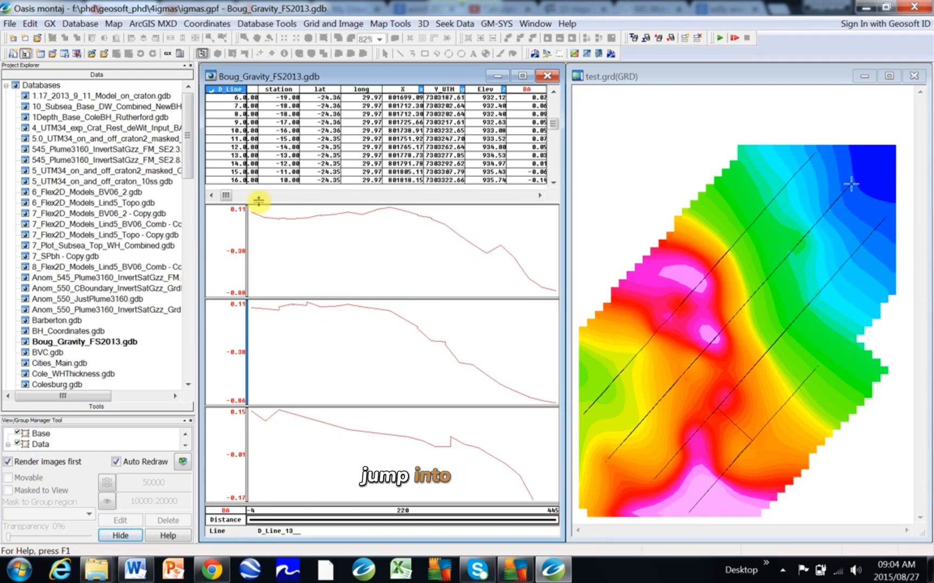
Step: Plot a profile figure with surrounds for D_Line_13, leaving title and horizontal scale blank, and reposition the resulting map window
click(349, 367)
right_click(351, 368)
click(408, 503)
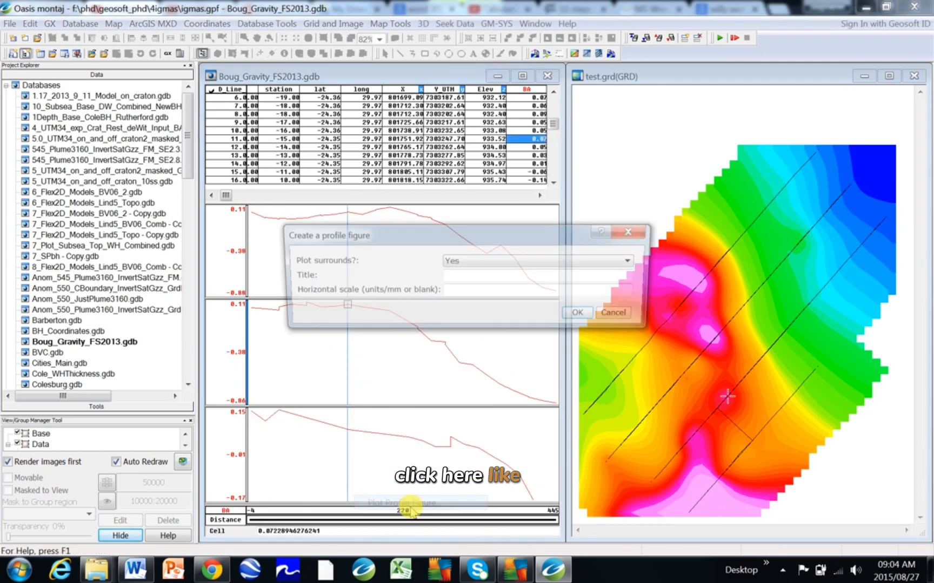
click(577, 313)
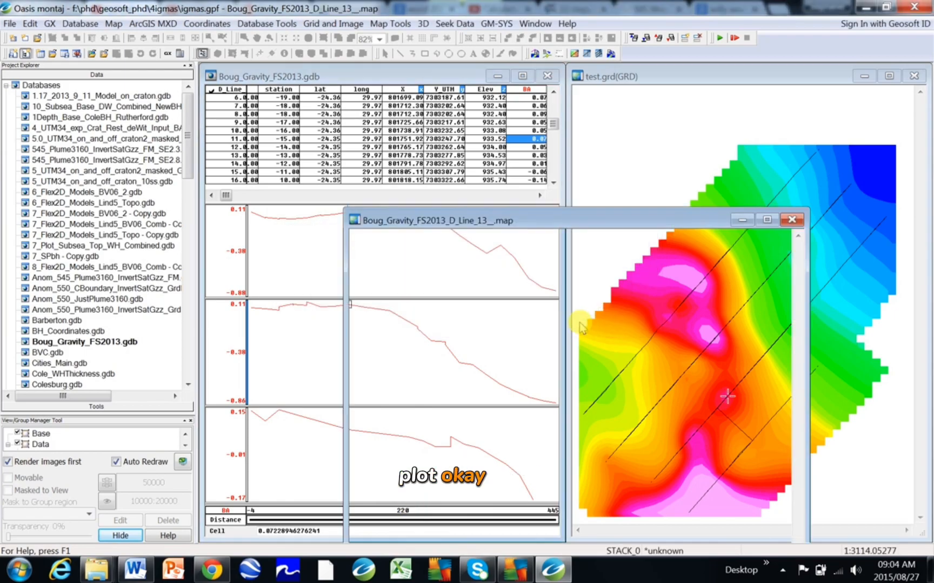
drag(644, 220, 551, 104)
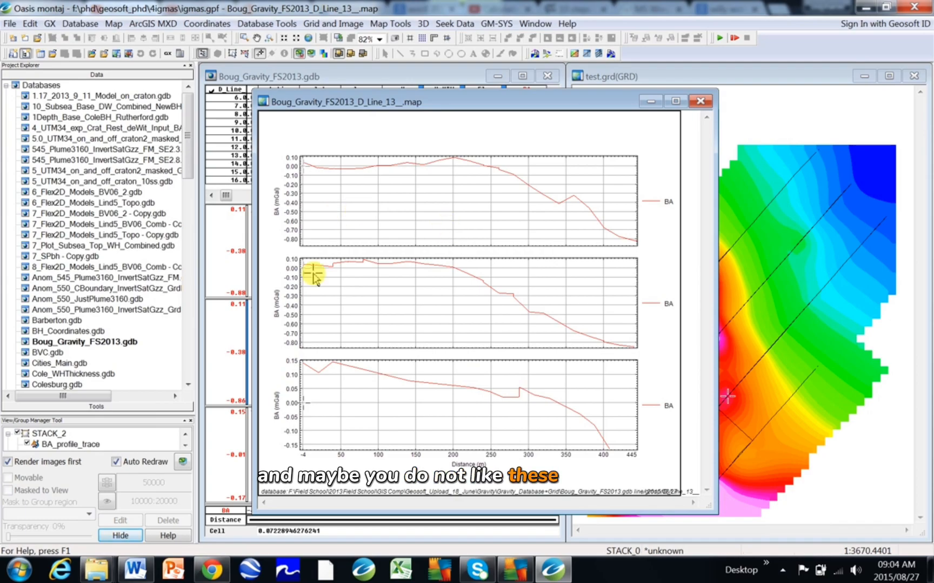
Step: Enlarge the map's group list and toggle STACK_0, STACK_1 and STACK_2 off and on to identify the plot each contains
drag(151, 413, 151, 189)
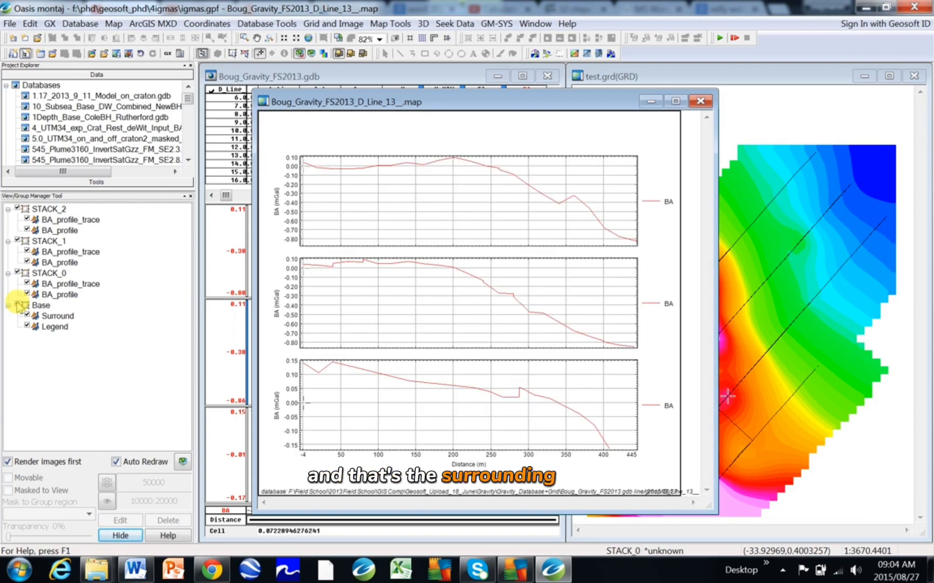
click(18, 273)
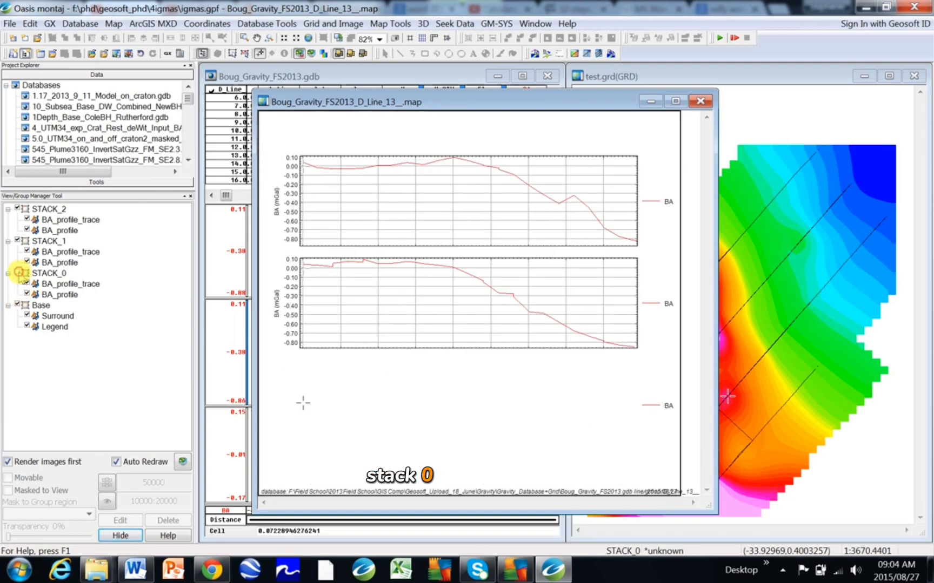
click(18, 273)
click(19, 241)
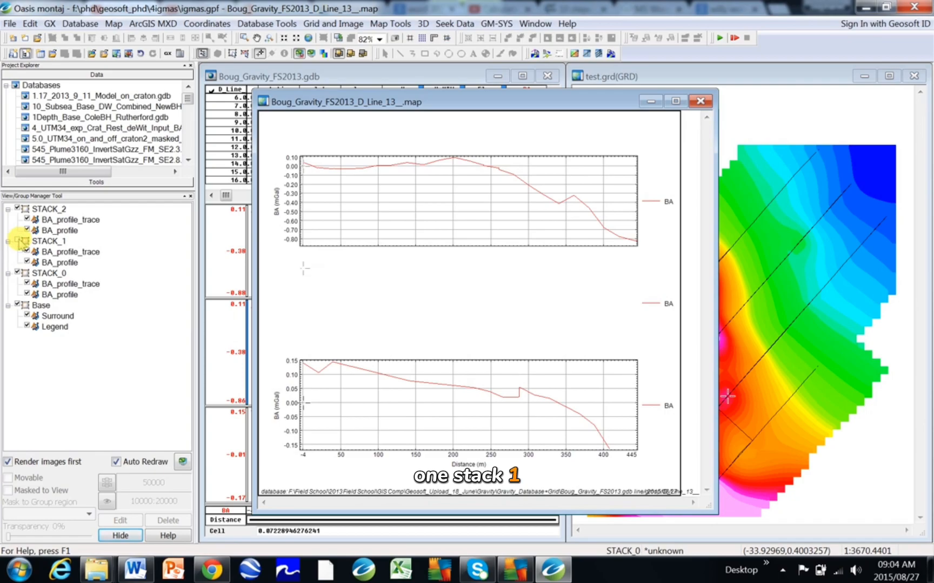
click(18, 241)
click(18, 208)
click(18, 208)
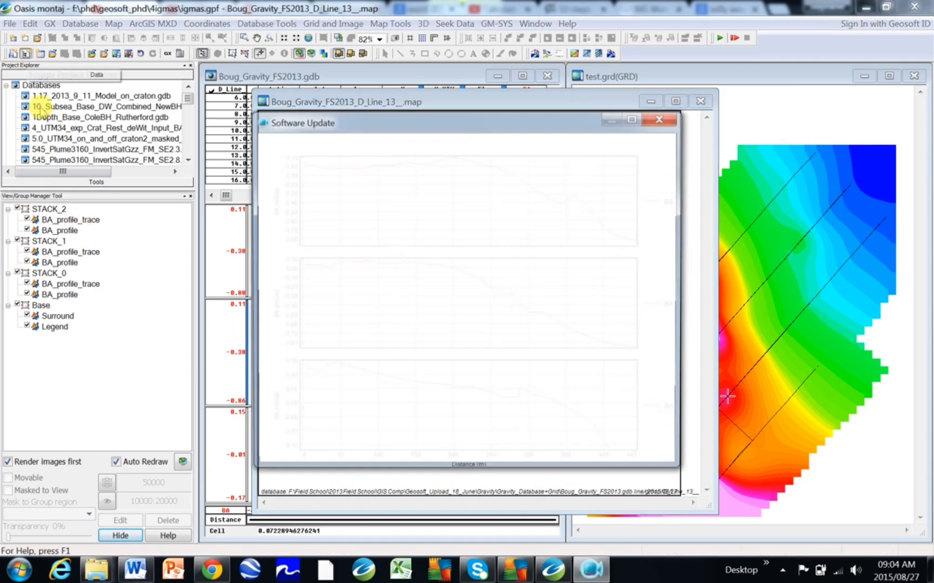
click(662, 117)
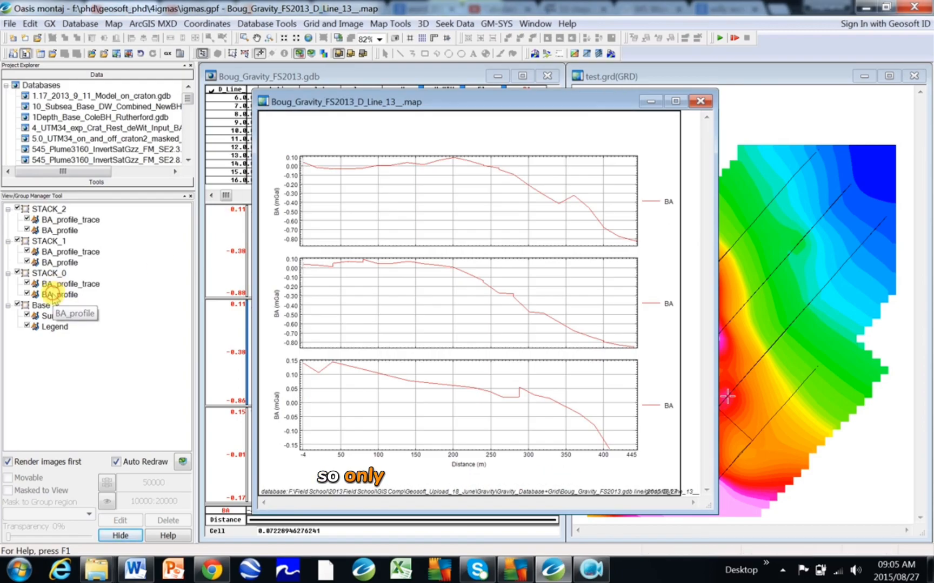
Step: Toggle the BA_profile and BA_profile_trace groups within the stacks to distinguish the plot backgrounds from the curves
click(53, 295)
click(26, 294)
click(27, 294)
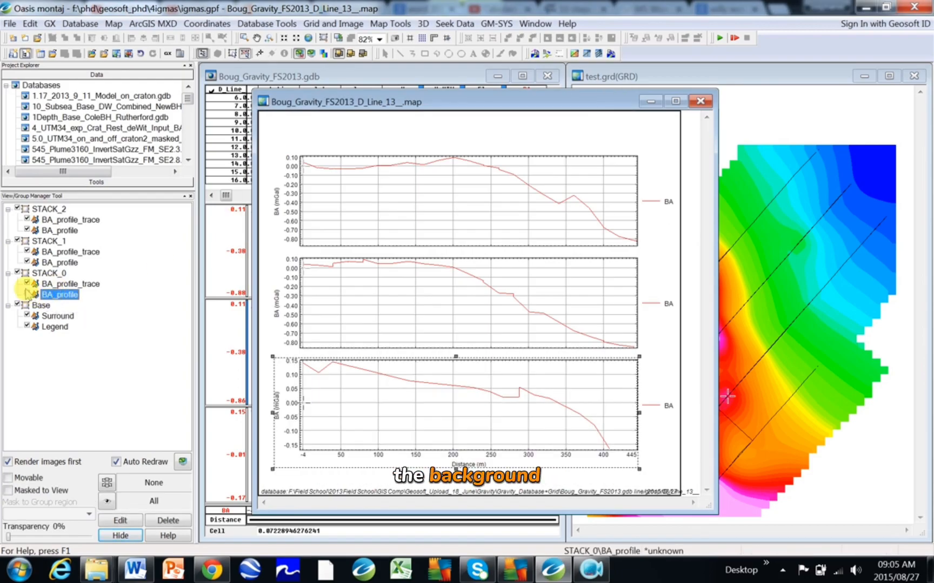
click(26, 283)
click(26, 283)
click(26, 262)
click(26, 262)
click(26, 251)
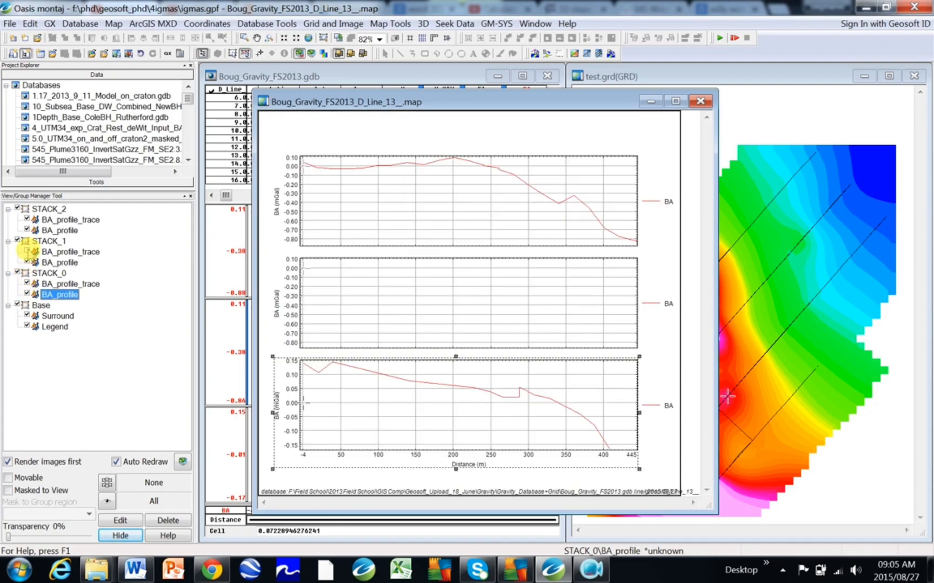
click(27, 230)
click(27, 230)
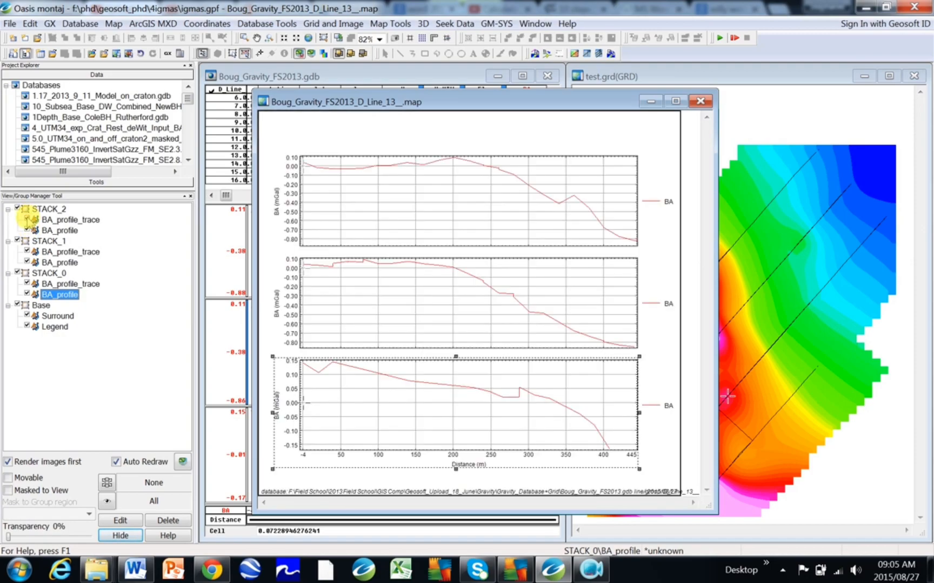
Step: Open the BA_profile group of STACK_0 for editing and select all its elements
click(52, 274)
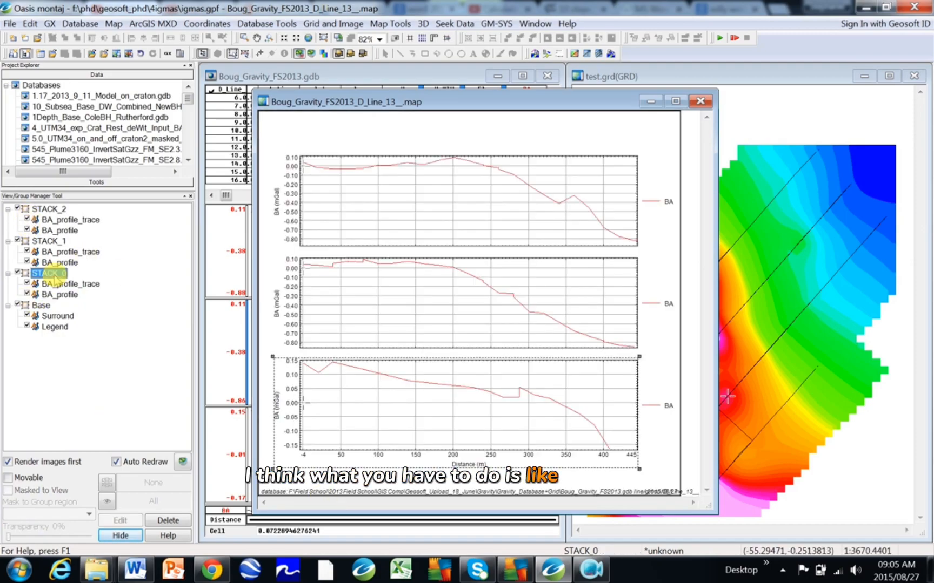
right_click(385, 413)
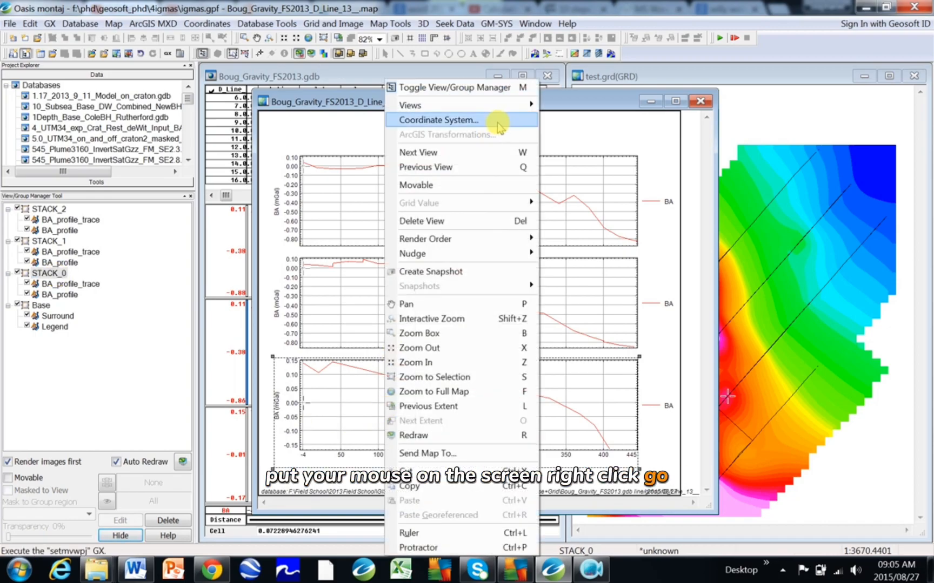
click(73, 296)
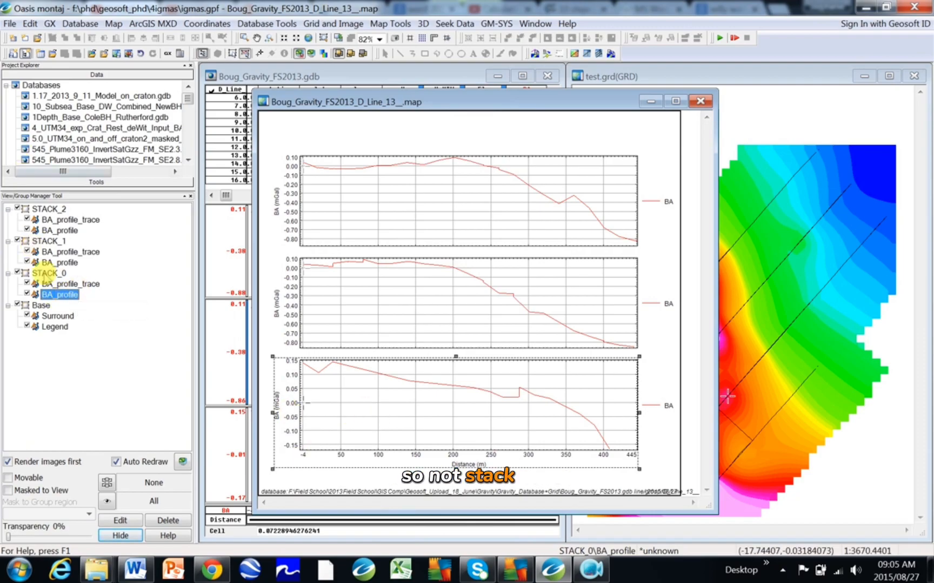
right_click(402, 414)
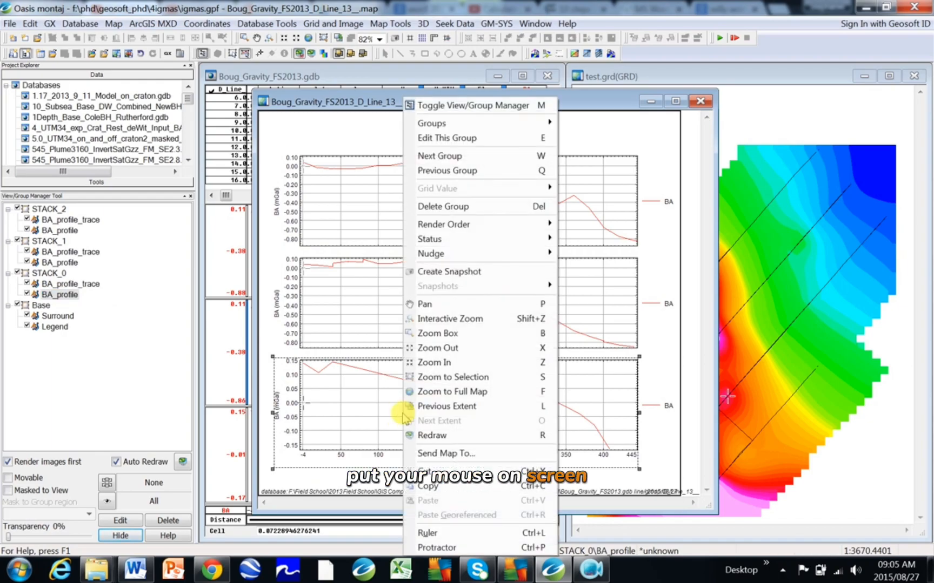
click(512, 145)
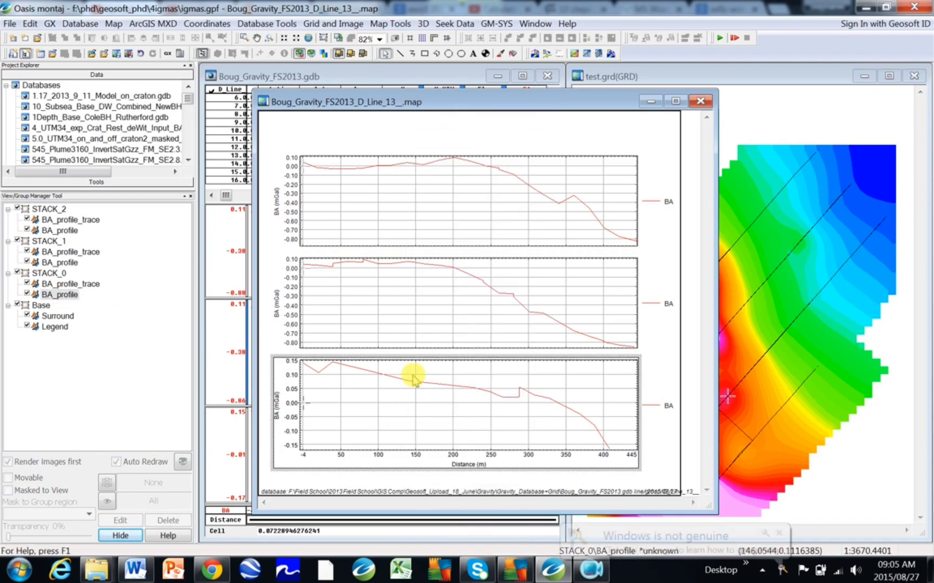
right_click(406, 411)
click(488, 140)
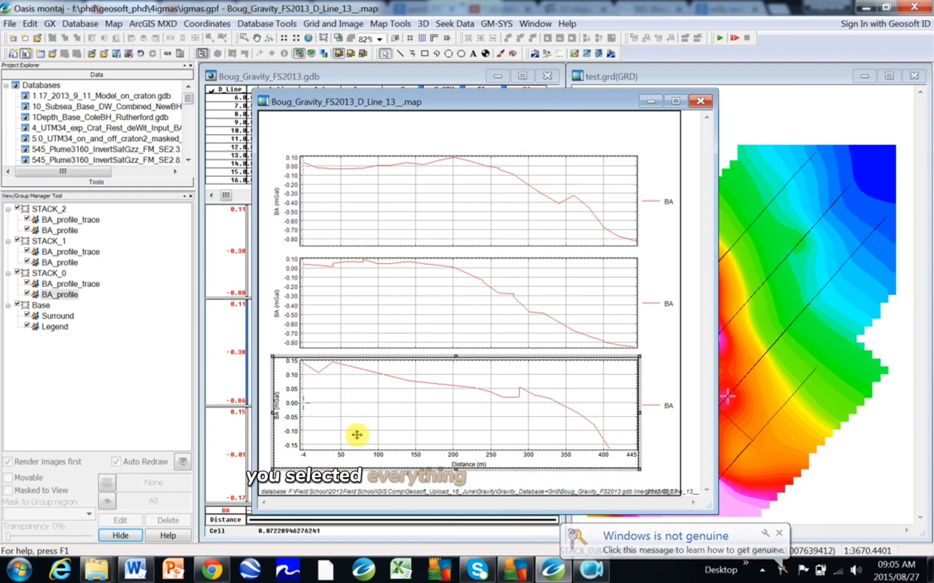
Step: Delete the vertical grid lines between 50 and 400 m from the STACK_0 profile plot and leave group editing
click(340, 421)
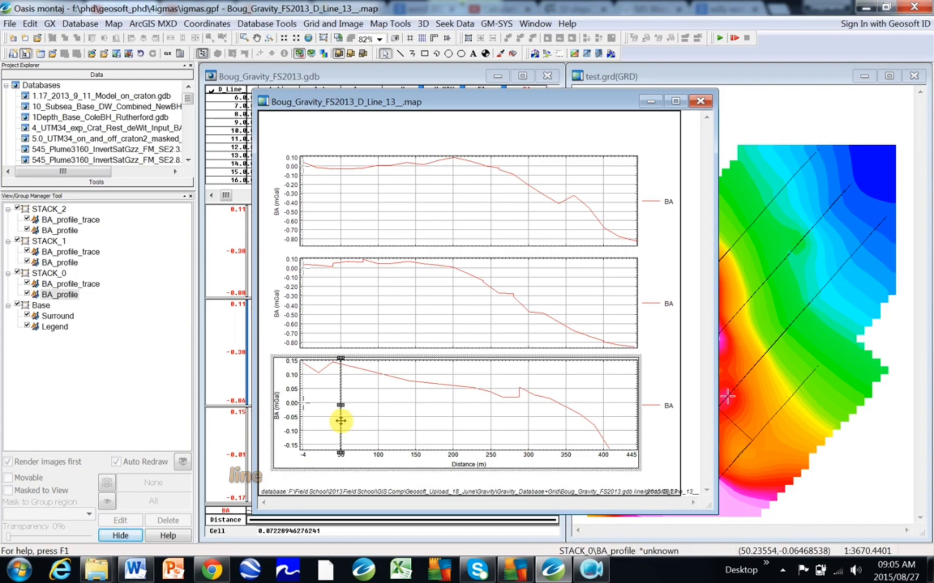
key(Delete)
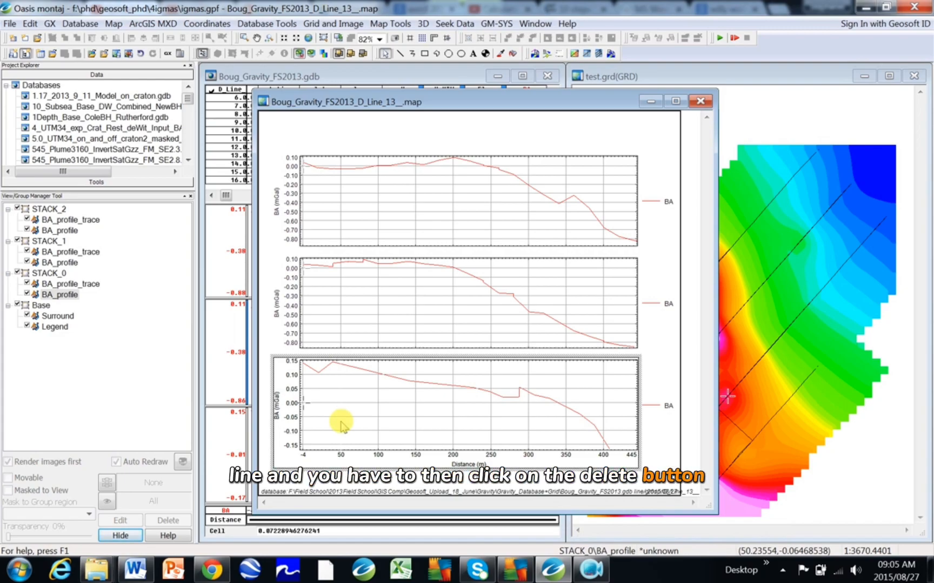
click(416, 424)
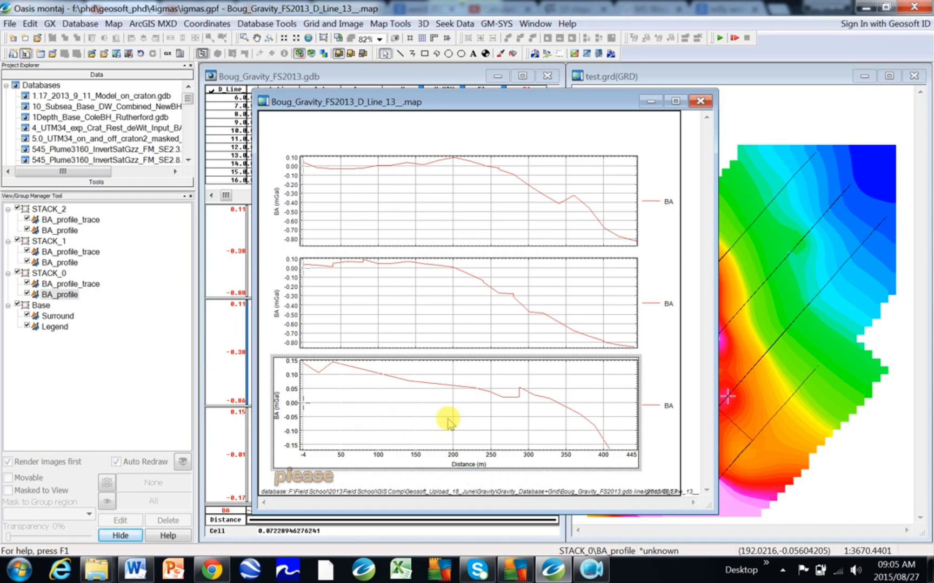
key(Delete)
click(490, 420)
click(528, 423)
key(Delete)
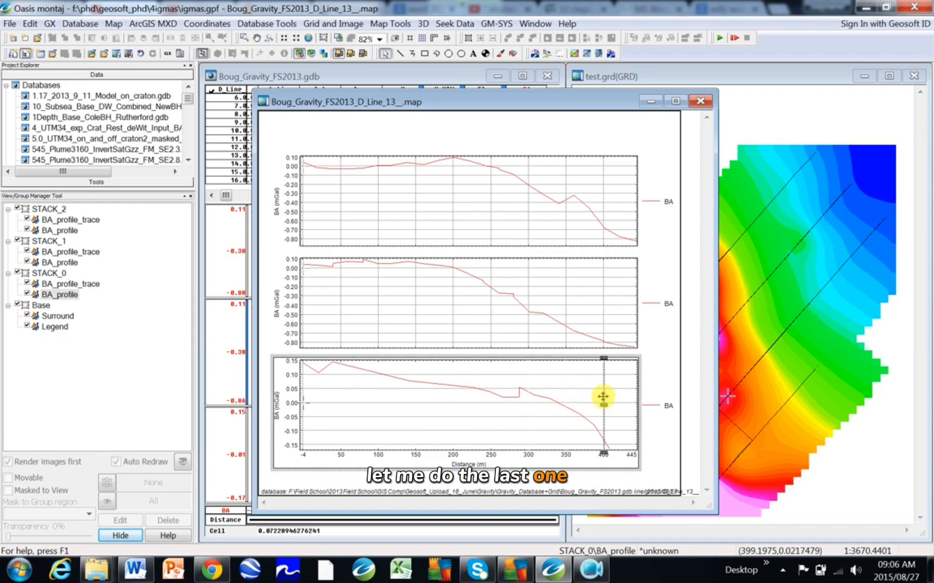
key(Delete)
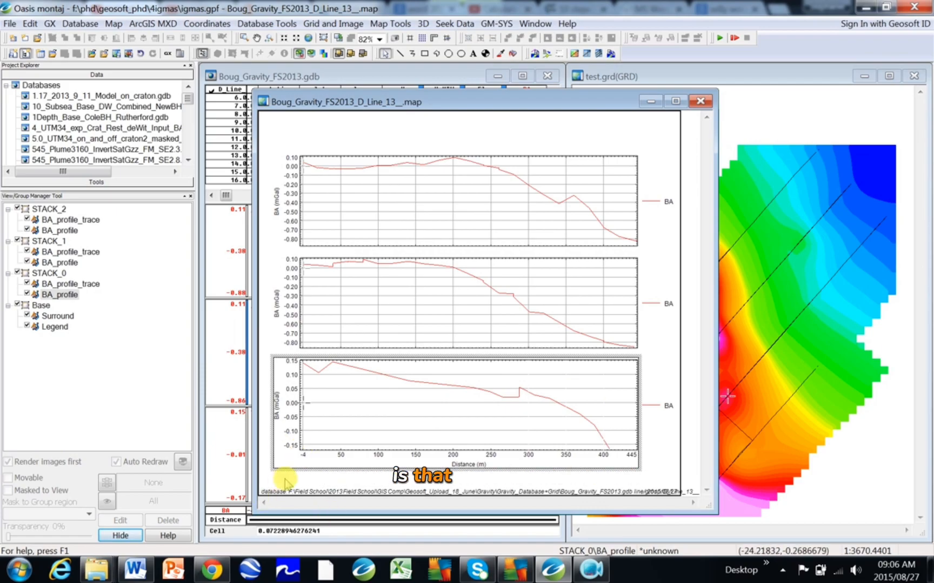
click(296, 477)
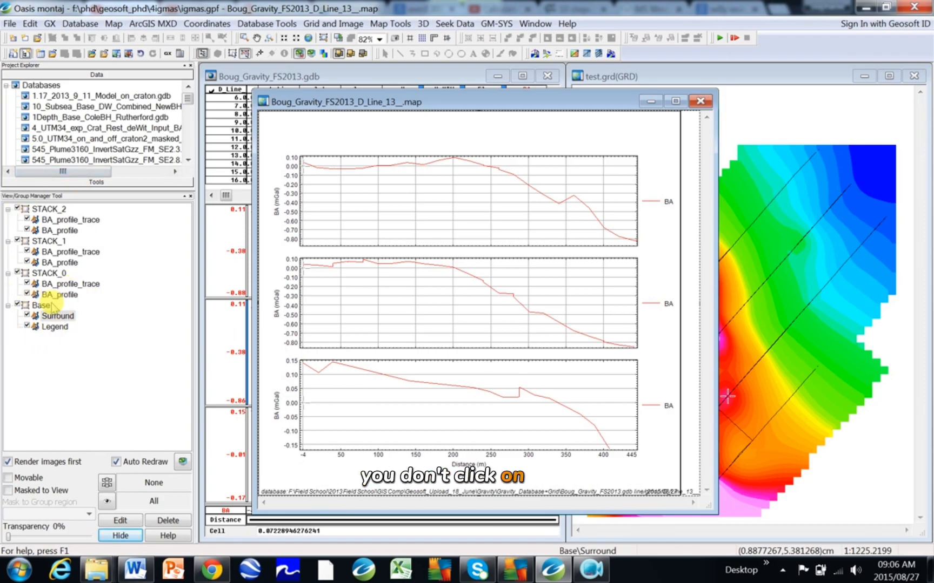
Step: Reopen the BA_profile group of STACK_0 for editing, select all its elements, and leave it by selecting the Legend group
click(52, 274)
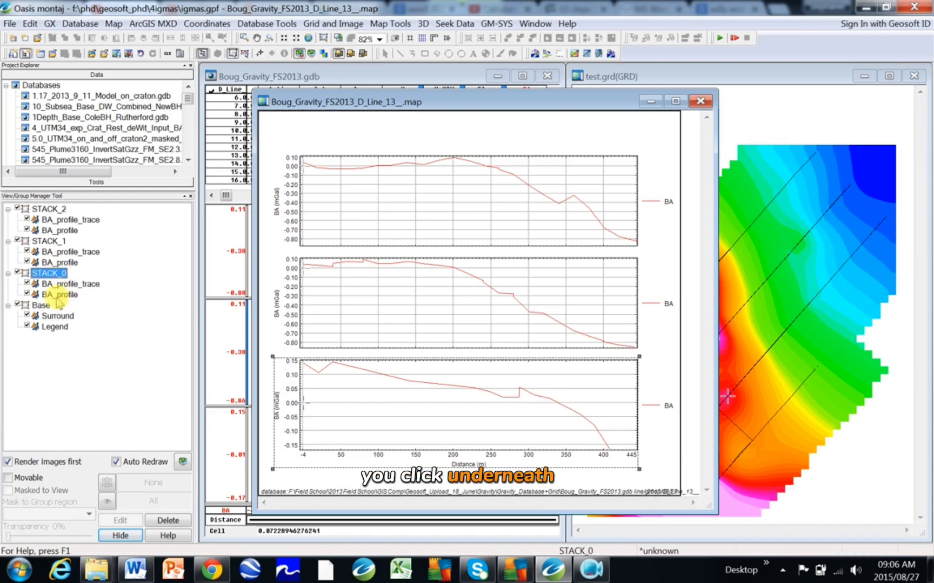
click(61, 295)
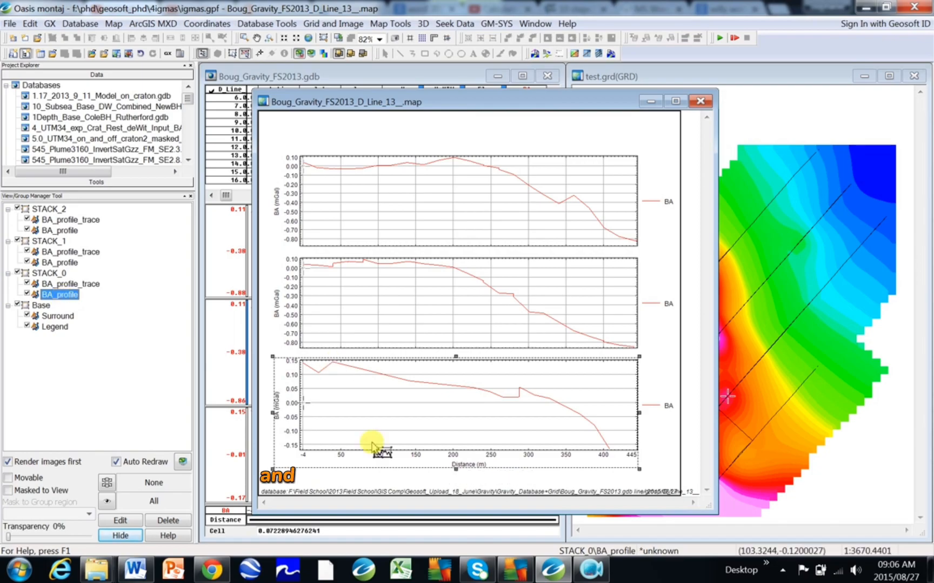
right_click(387, 413)
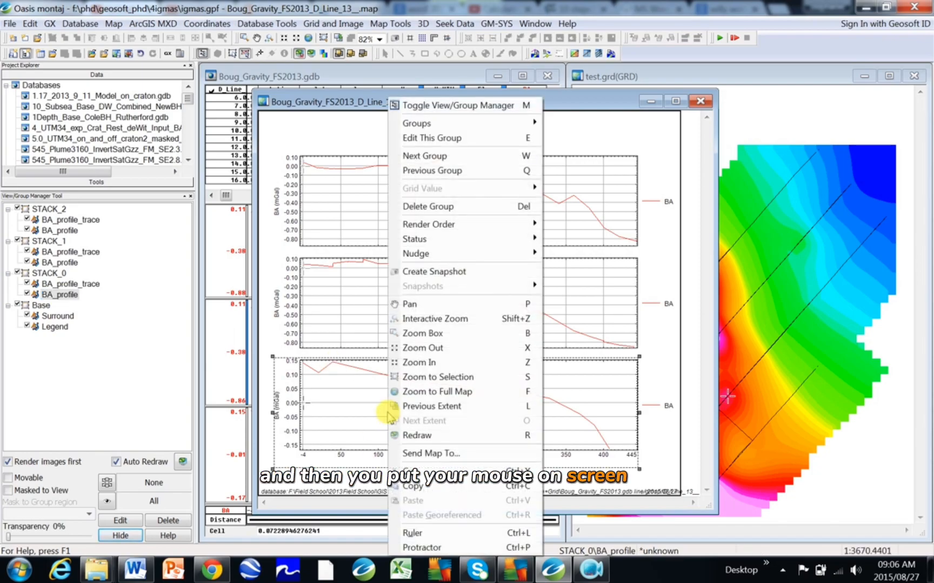
click(496, 138)
right_click(381, 409)
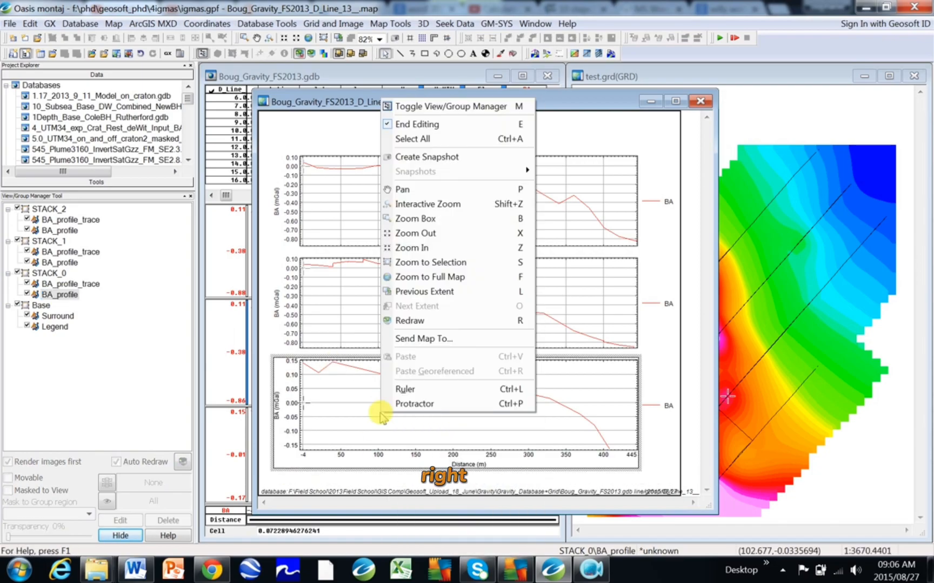
click(486, 138)
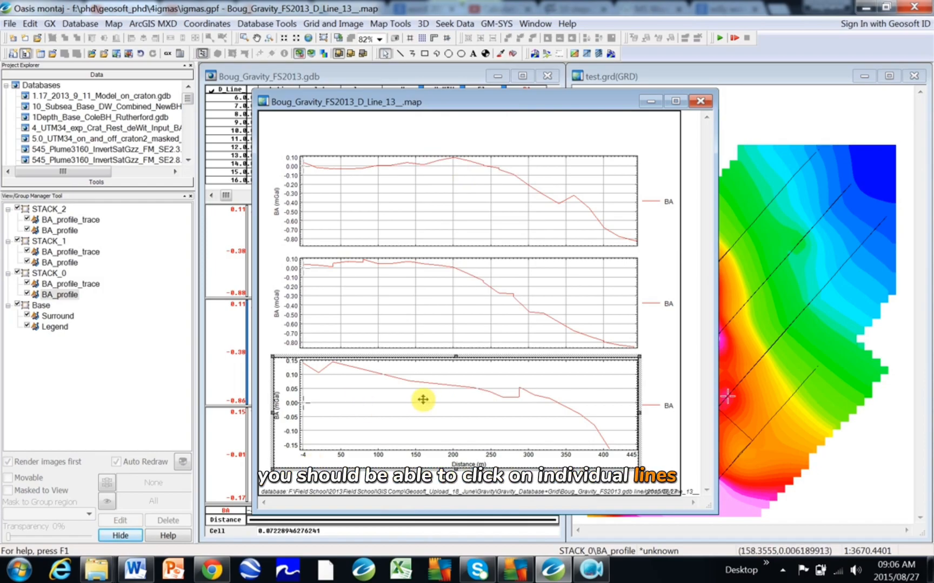
click(676, 264)
click(671, 262)
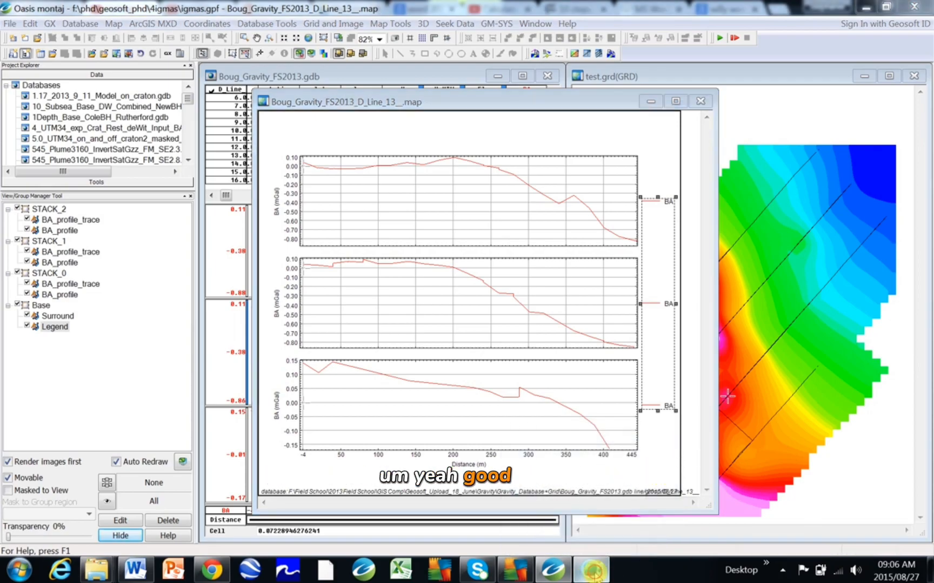
click(589, 570)
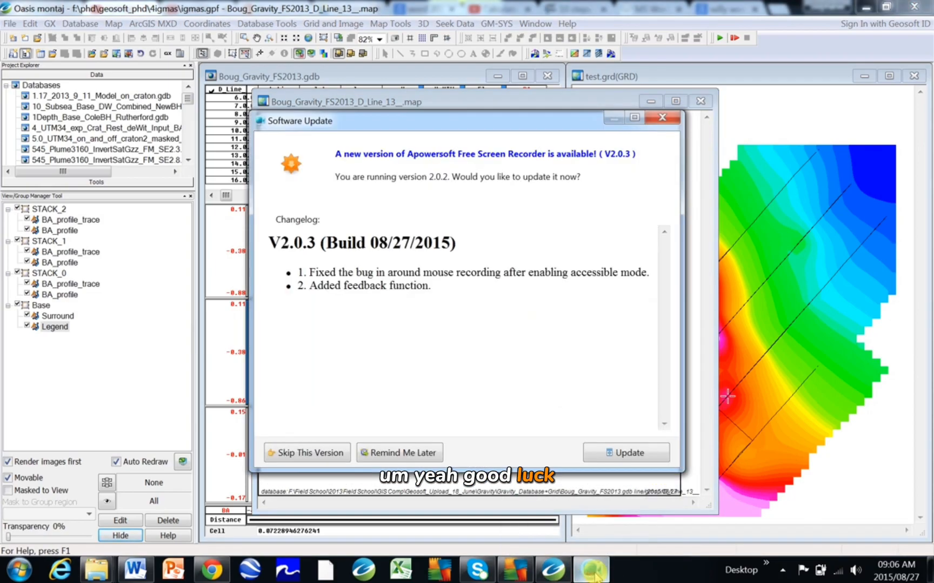
click(632, 456)
click(379, 470)
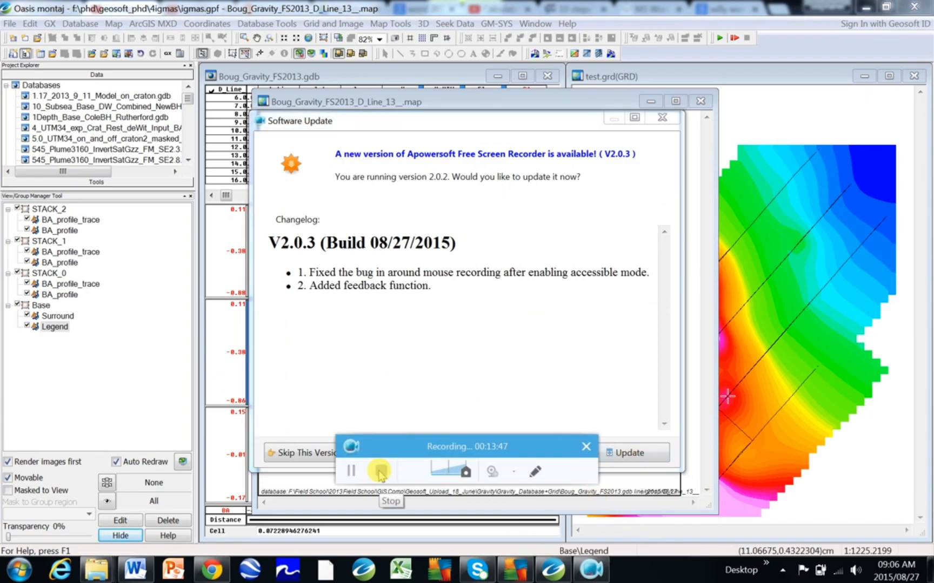